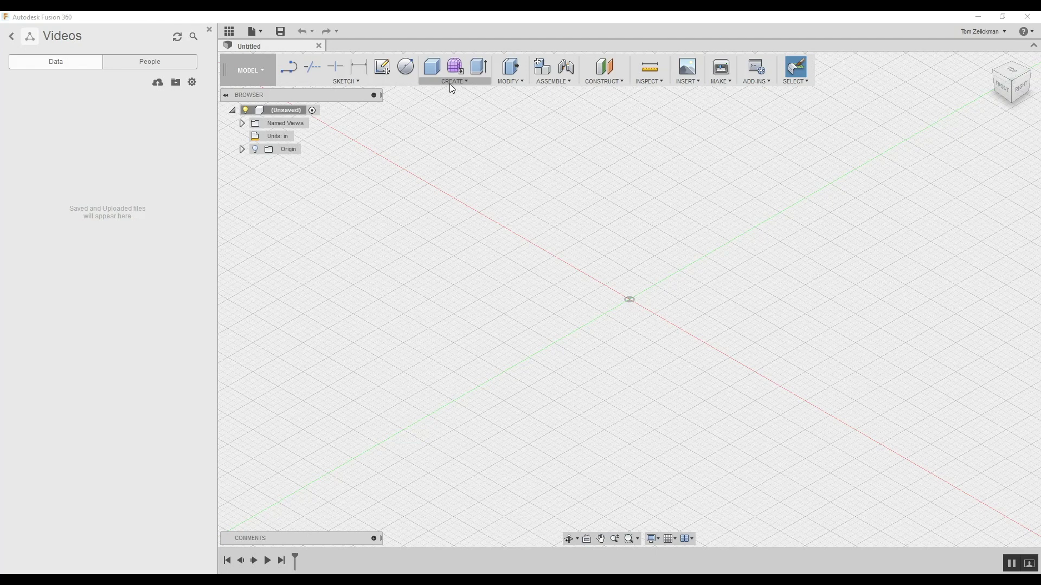
Create a cylinder on the XY plane at the origin, 0.40 in diameter and 3.00 in tall
left_click(452, 82)
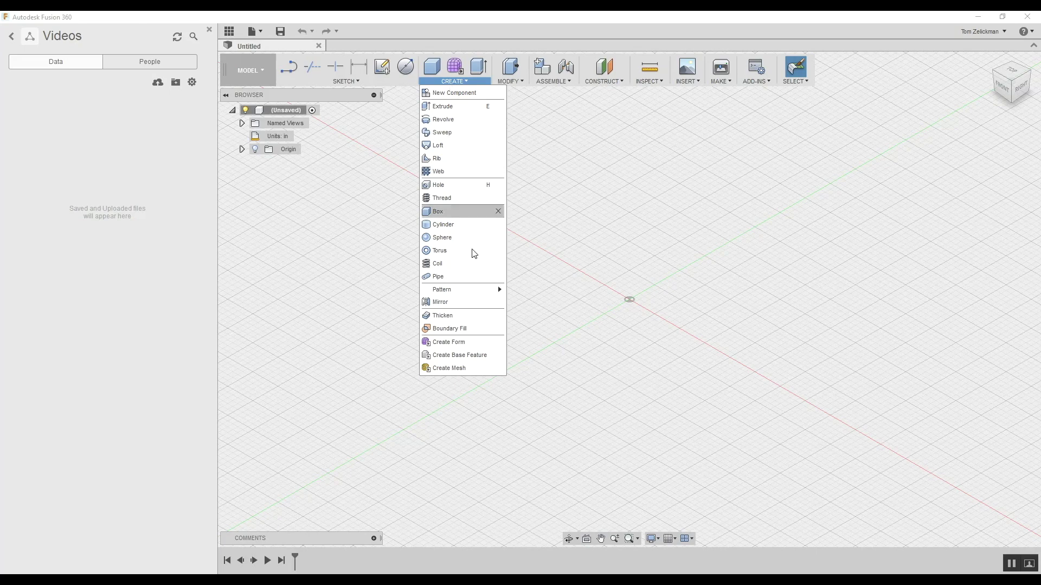
left_click(454, 223)
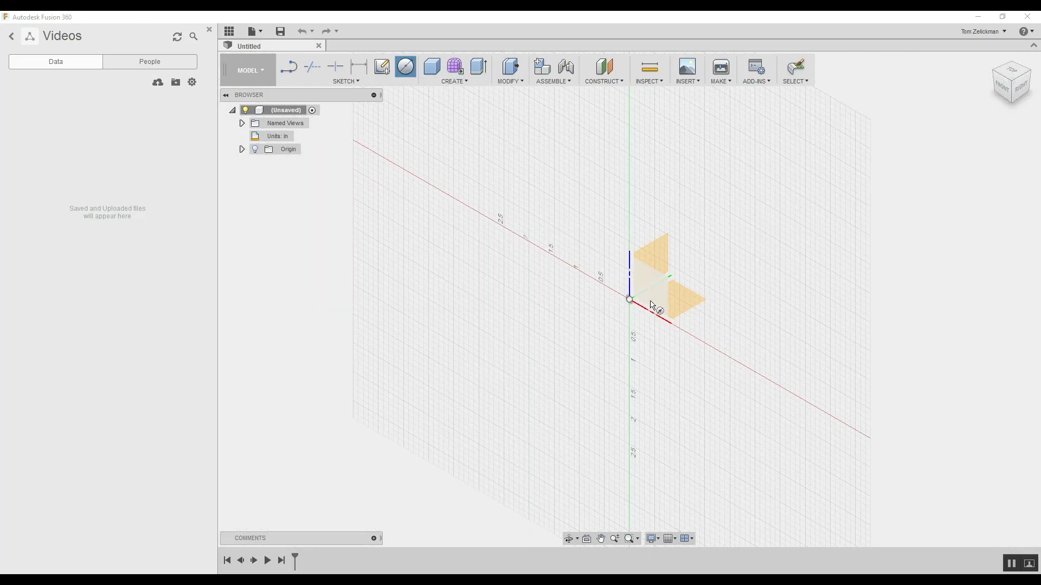
left_click(682, 310)
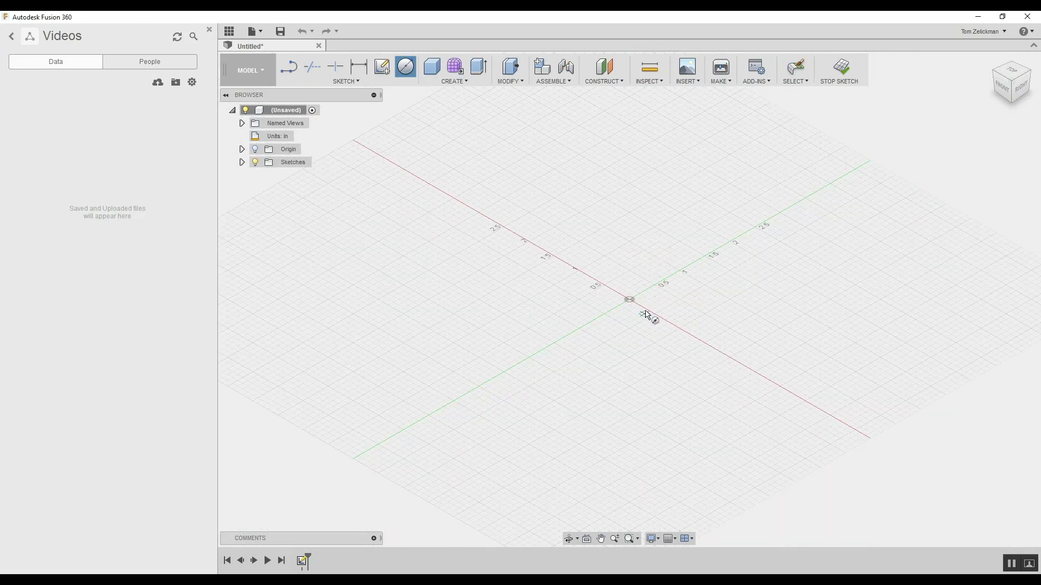
left_click(629, 299)
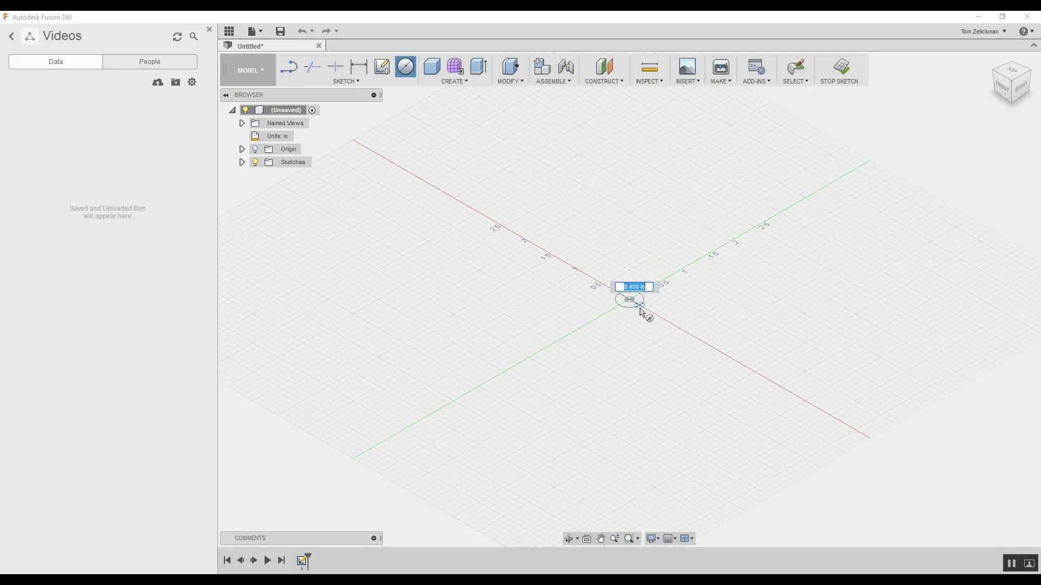
left_click(642, 308)
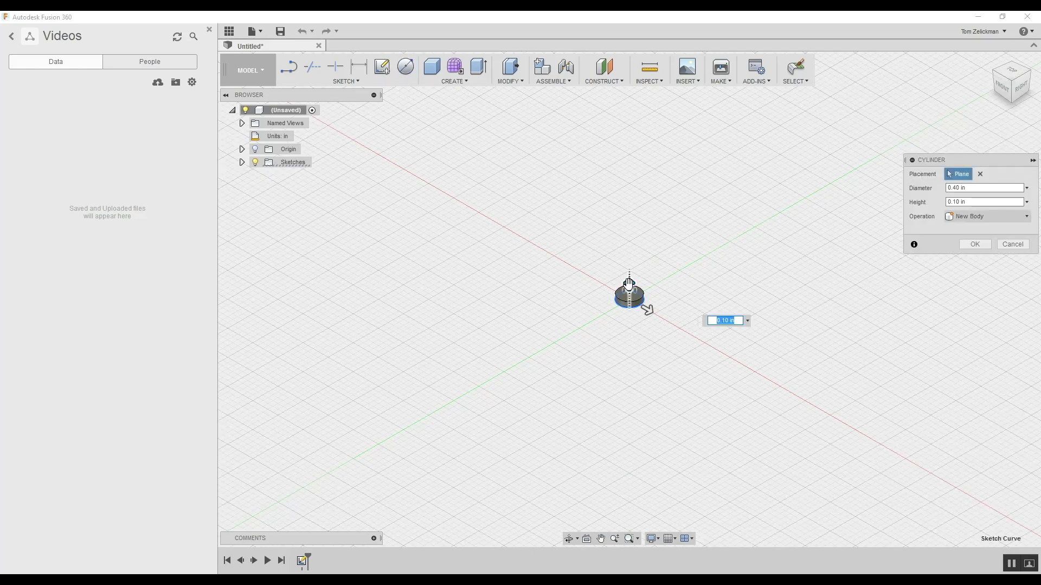
left_click_drag(629, 287, 629, 118)
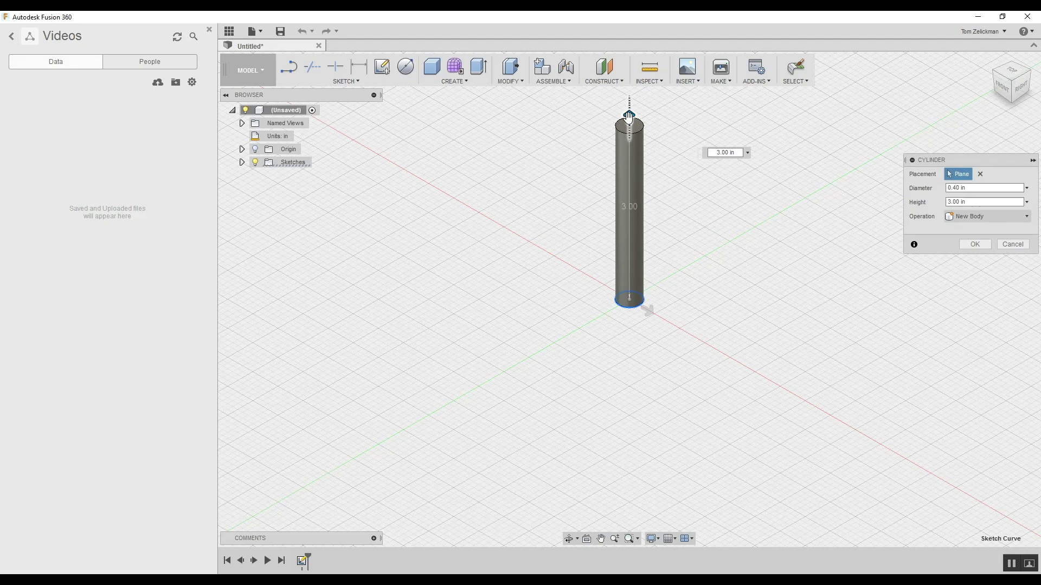
left_click(975, 245)
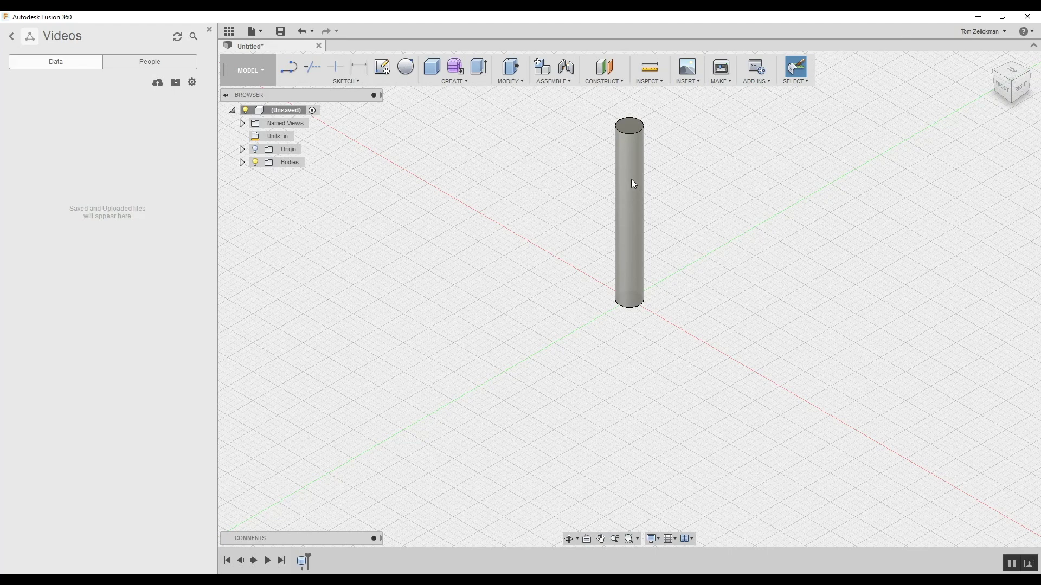
Undo the cylinder and start a sketch on the front XZ plane with the Line tool
left_click(303, 31)
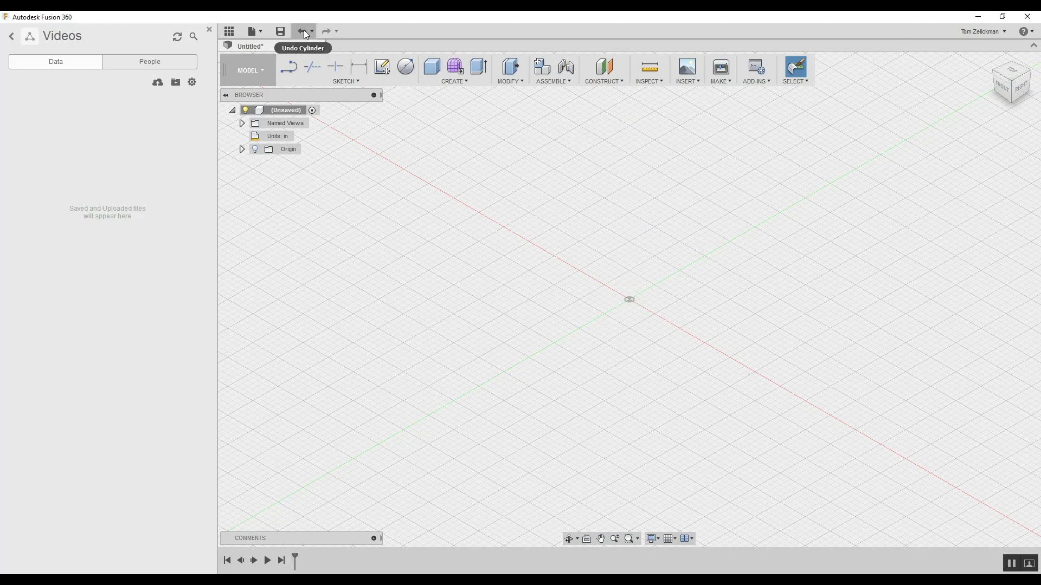
left_click(382, 69)
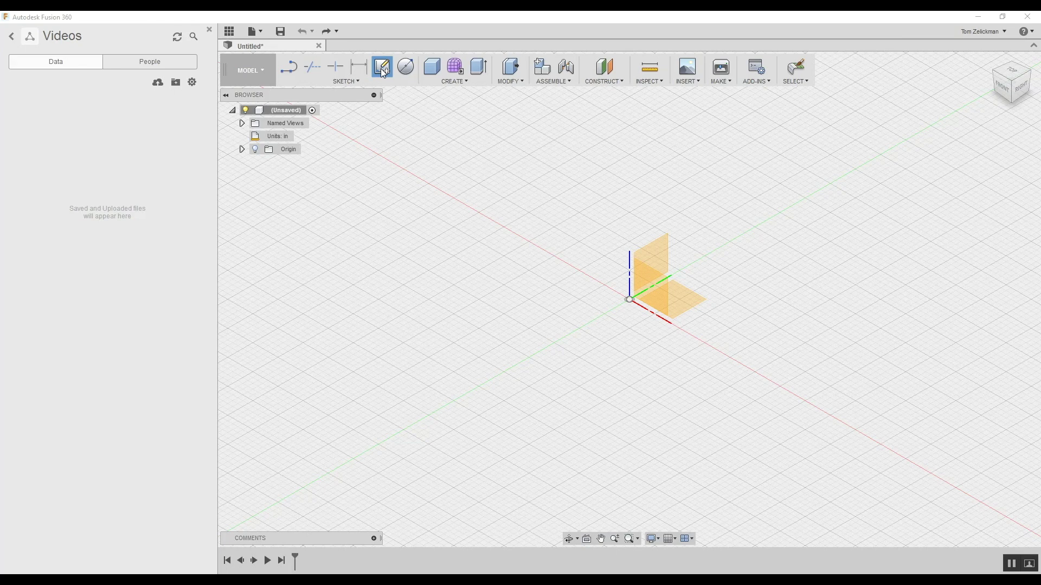
left_click(648, 294)
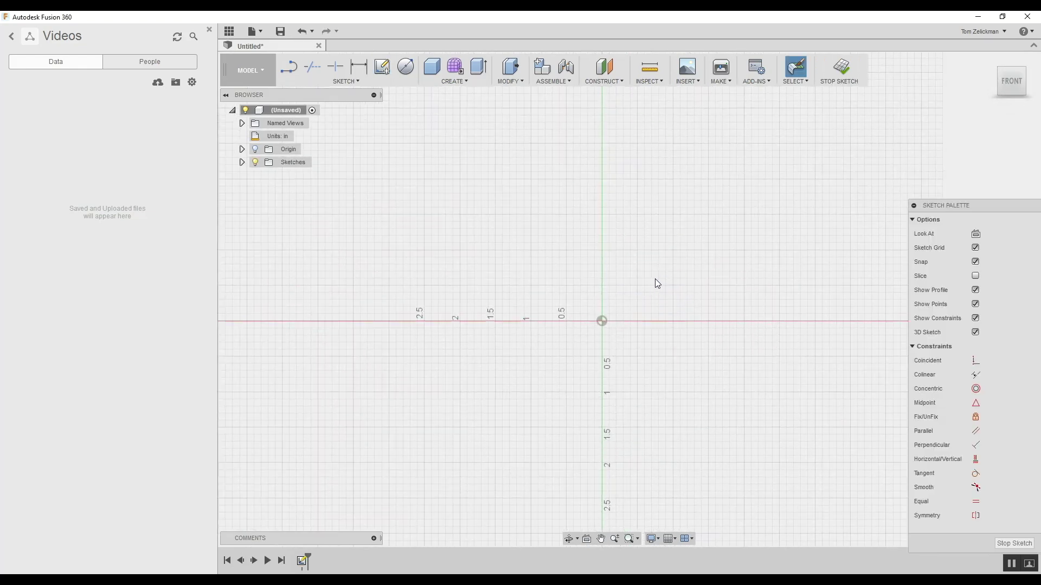
left_click(358, 82)
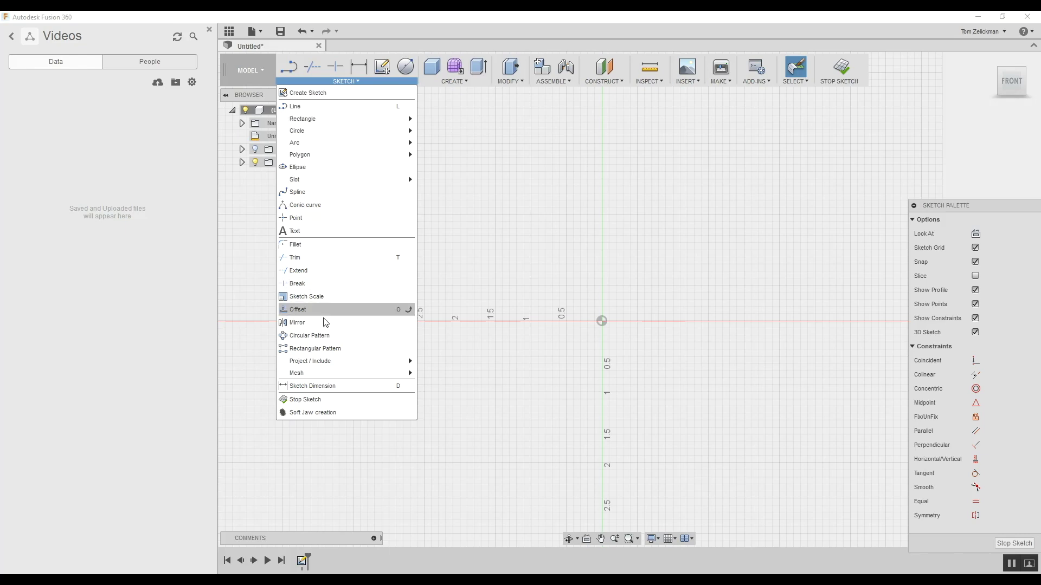
left_click(296, 109)
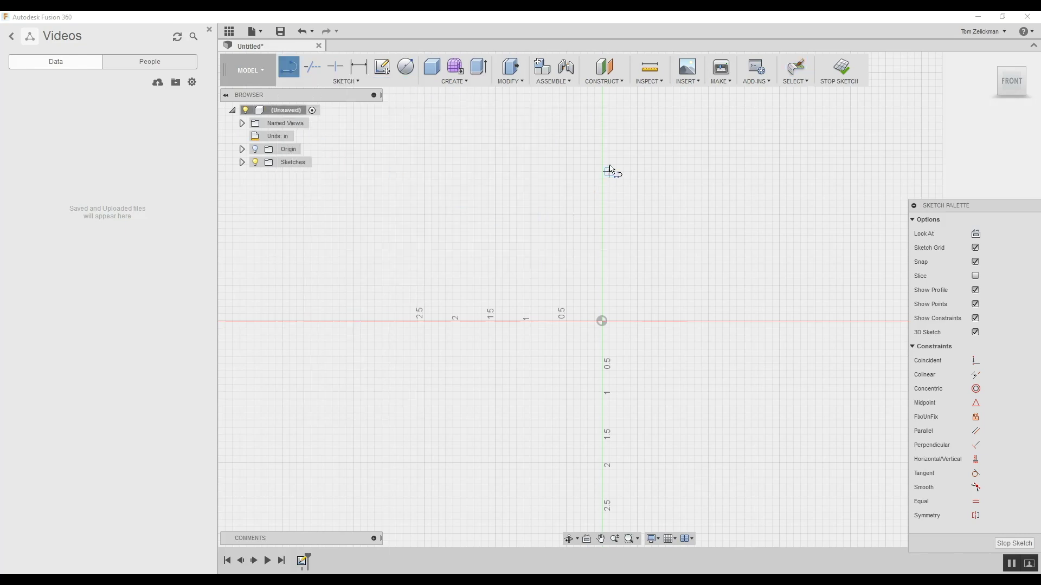
Draw a vertical line down to the origin, 0.500 in across, 0.500 in up, then arc to the top
left_click(602, 108)
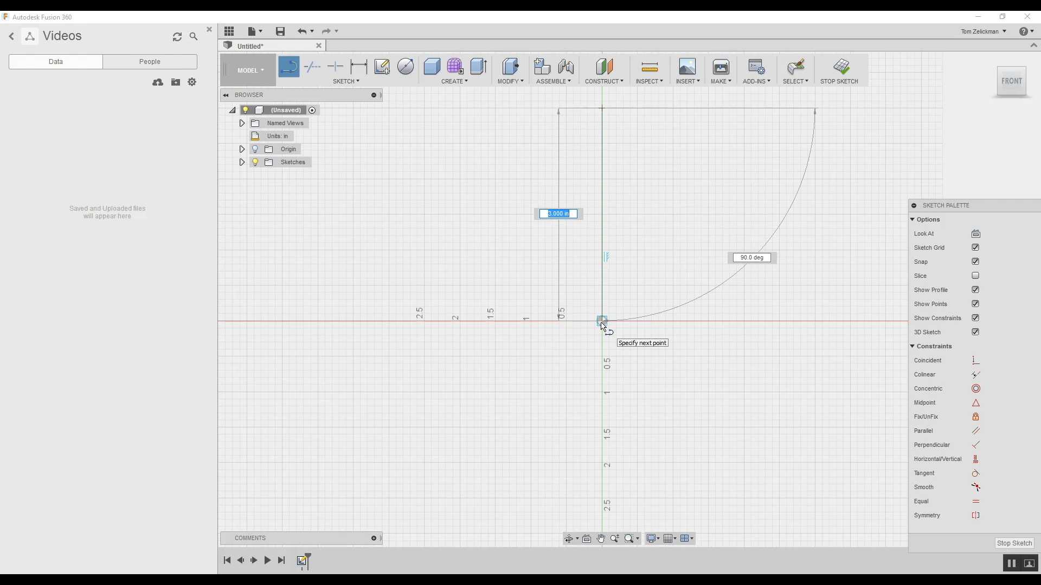
left_click(602, 324)
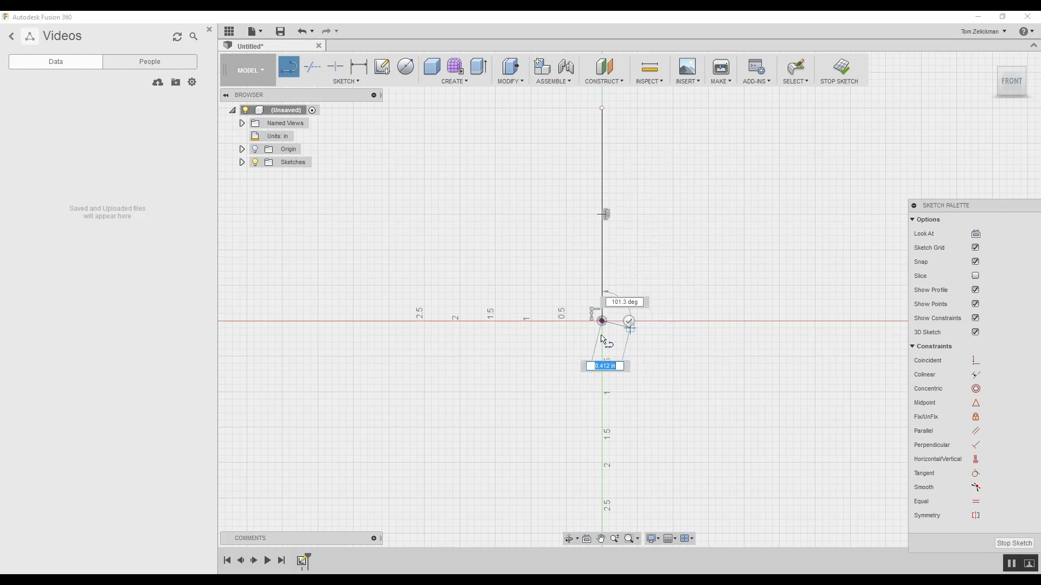
left_click(567, 322)
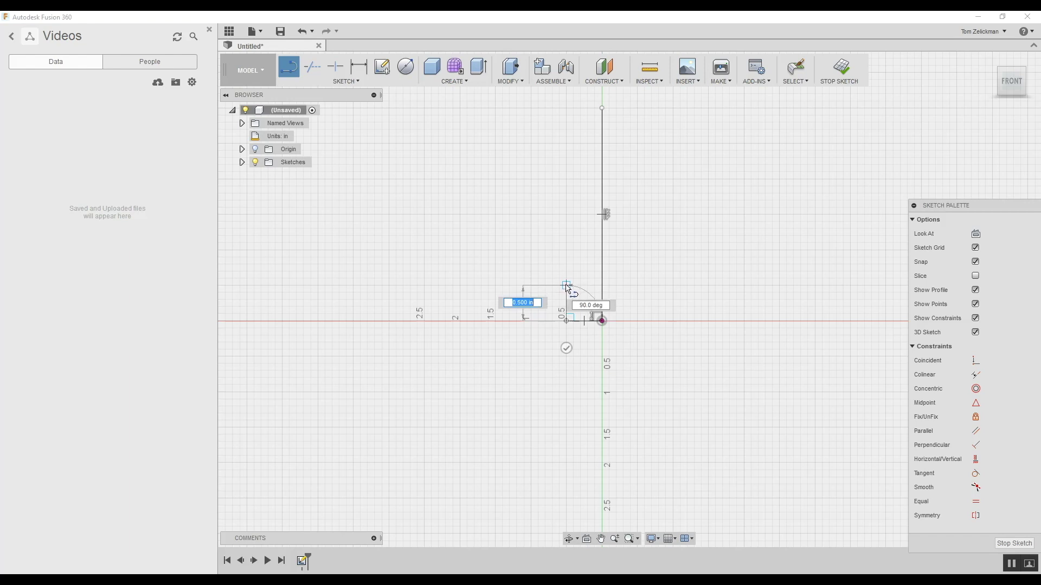
left_click(567, 289)
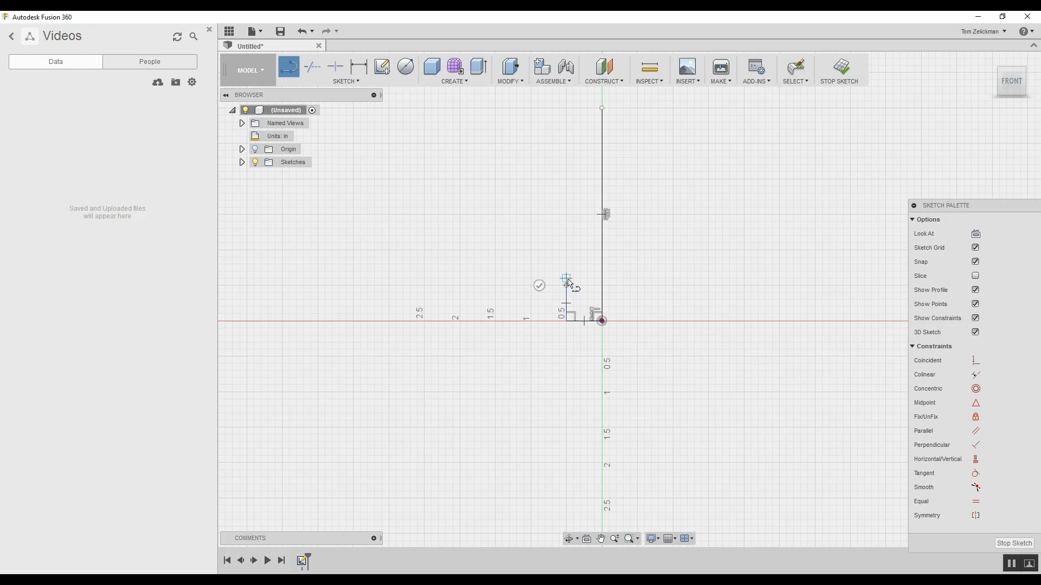
mouse_move(567, 282)
left_mouse_down()
mouse_move(583, 184)
mouse_move(576, 139)
mouse_move(578, 171)
mouse_move(603, 110)
left_mouse_up()
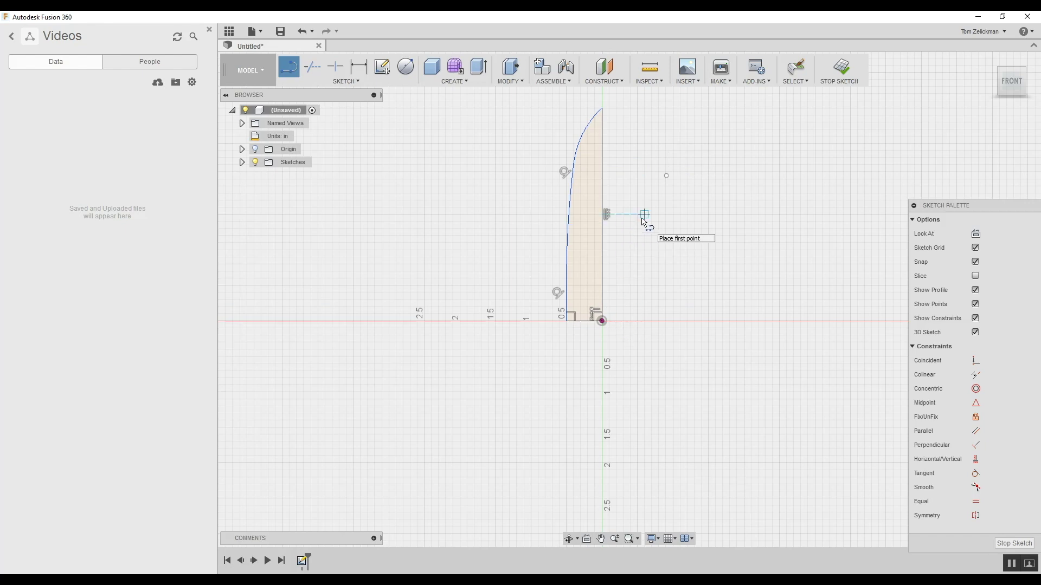
Exit the Line tool and finish the sketch
key("Escape")
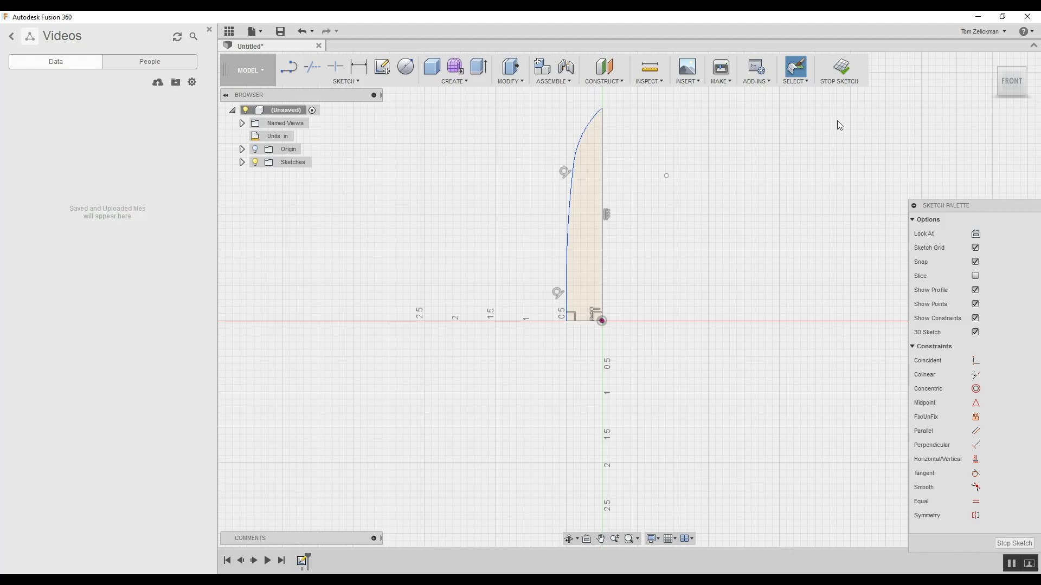
left_click(841, 67)
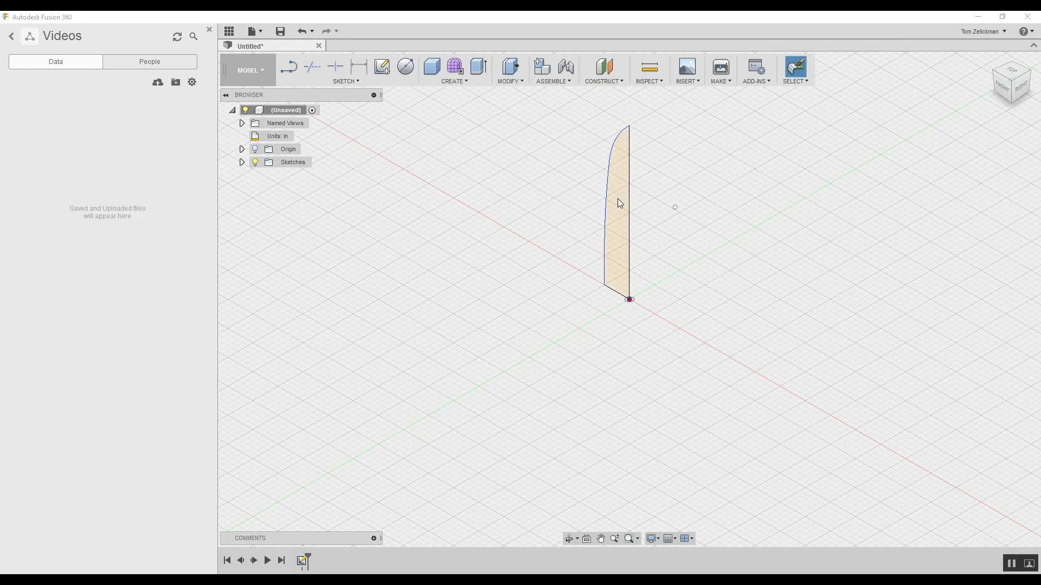
Start a revolve of the pointed profile, selecting a sketch line as its axis
left_click(462, 81)
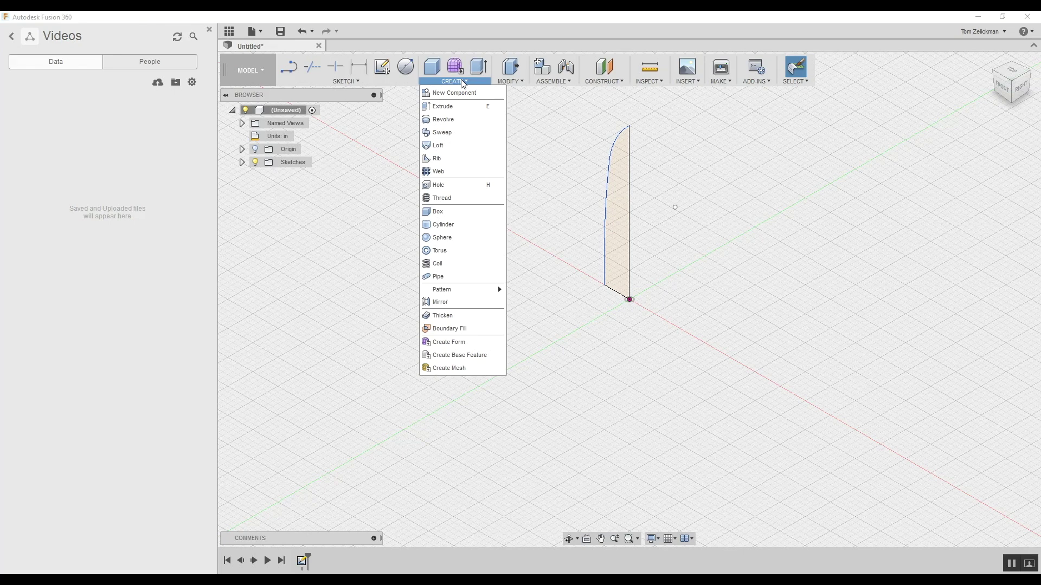
left_click(447, 125)
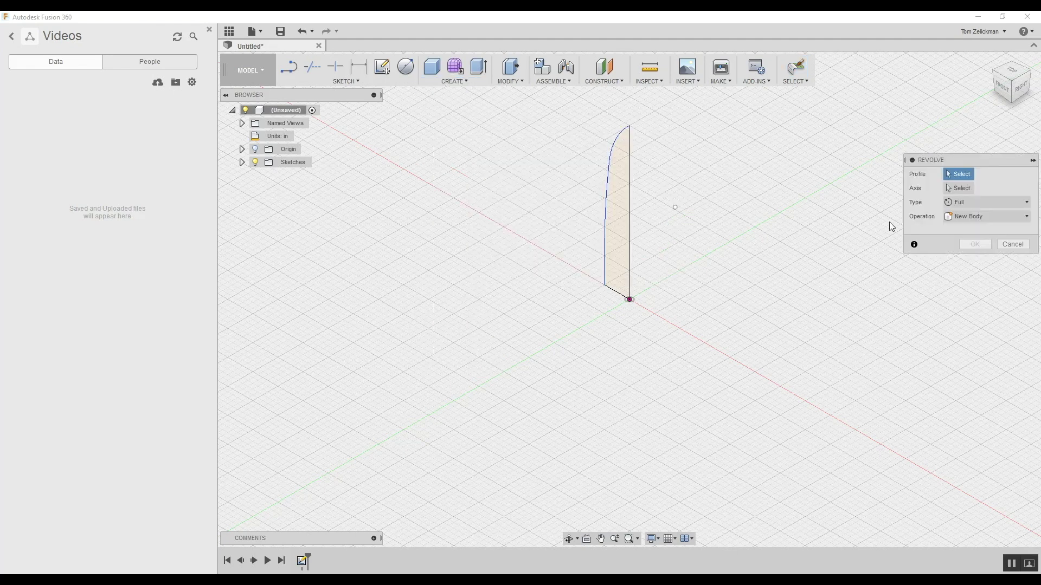
left_click(622, 210)
left_click(959, 189)
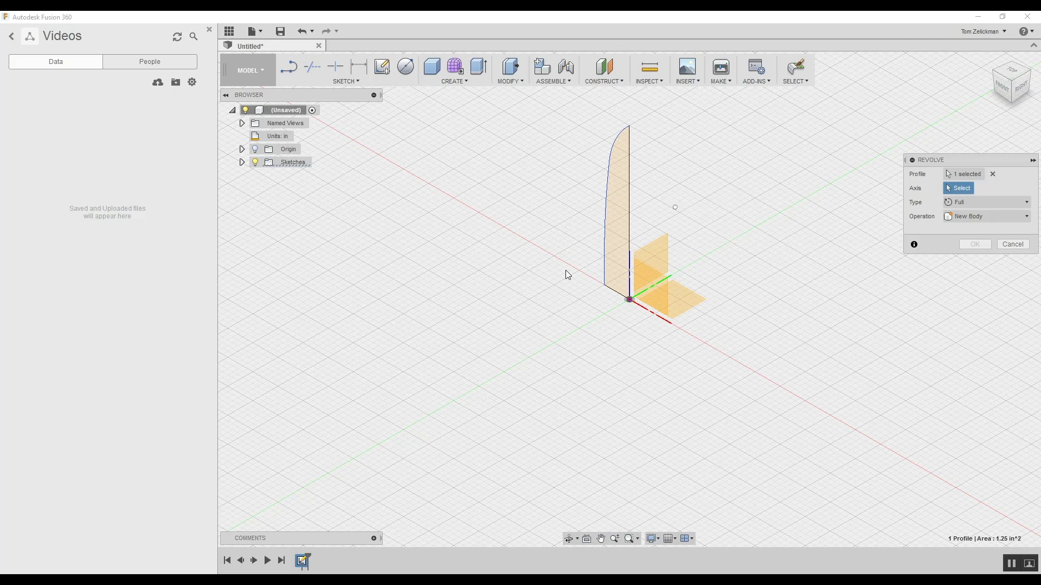
left_click(606, 280)
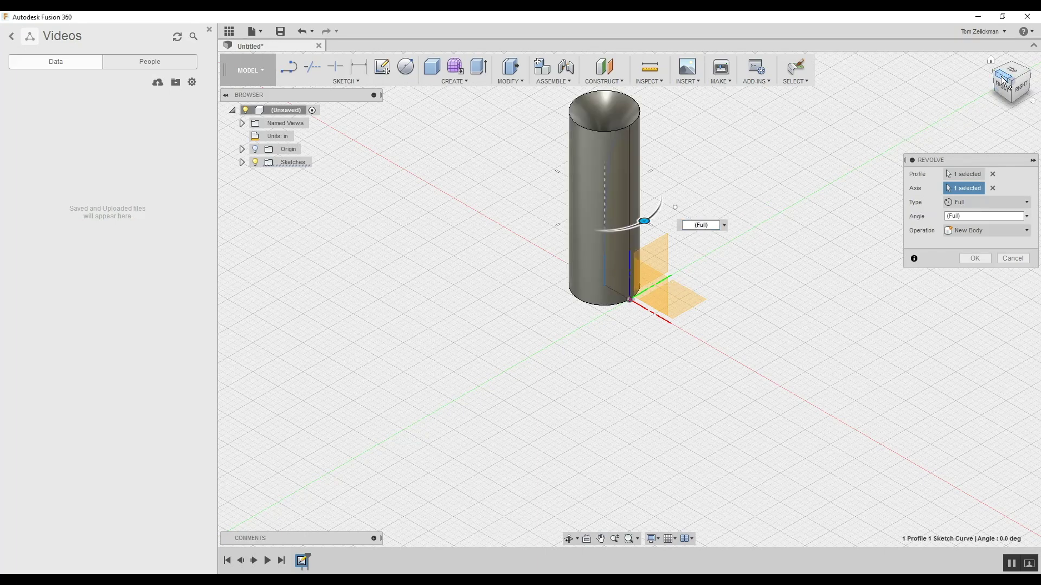
Return to the home view and clear the wrong revolve axis
mouse_move(1003, 80)
left_mouse_down()
mouse_move(996, 112)
mouse_move(1002, 63)
left_mouse_up()
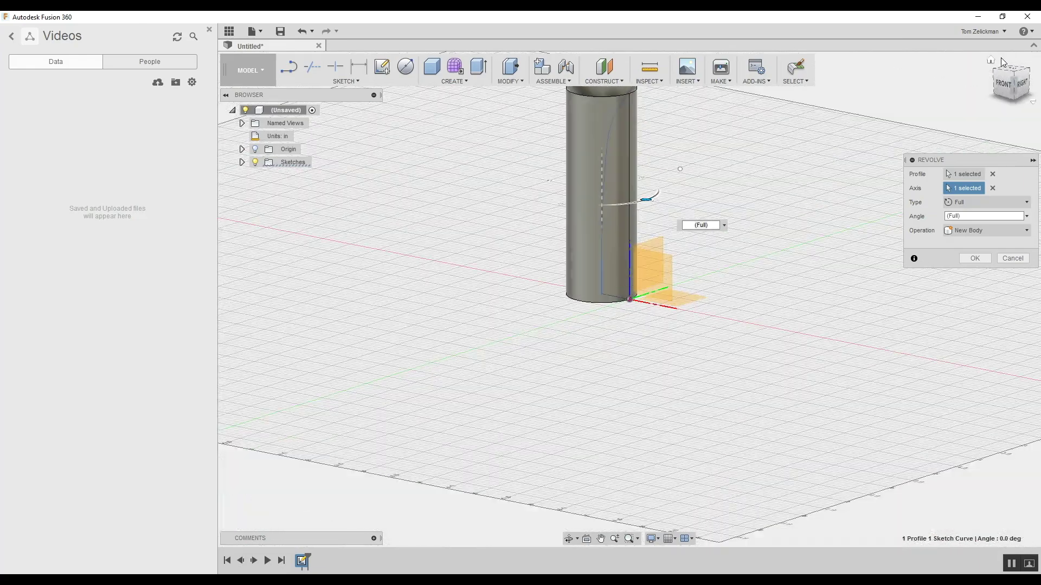
left_click(991, 59)
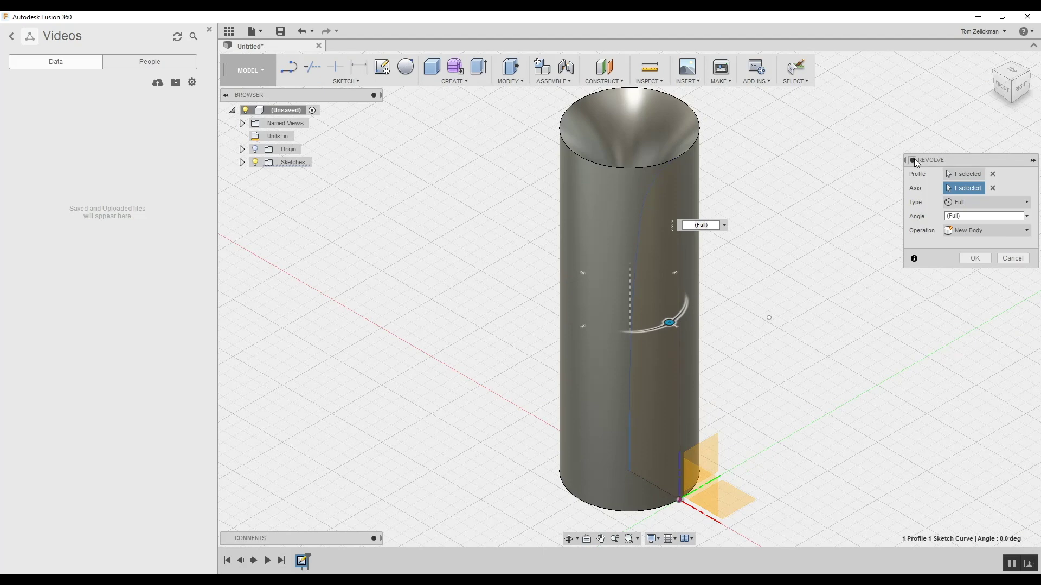
left_click(992, 188)
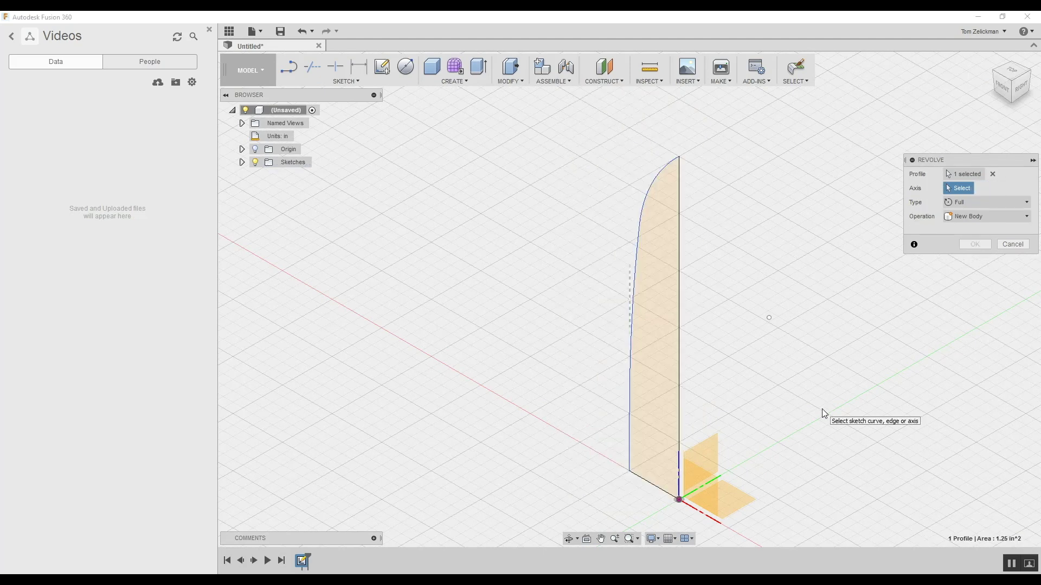
Try the profile's bottom edge as the revolve axis, inspect the preview, then clear it
left_click(649, 484)
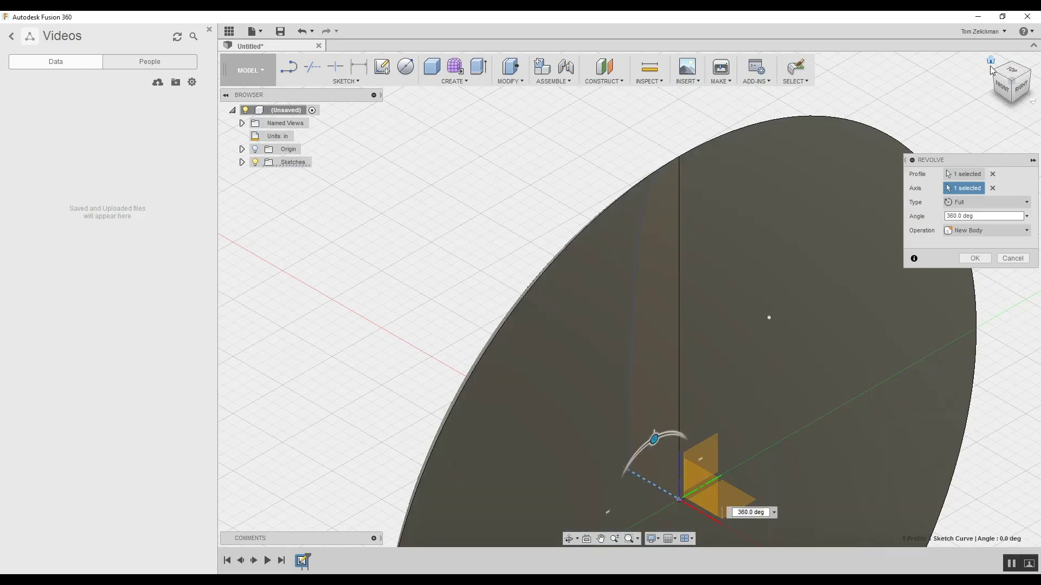
left_click(1001, 92)
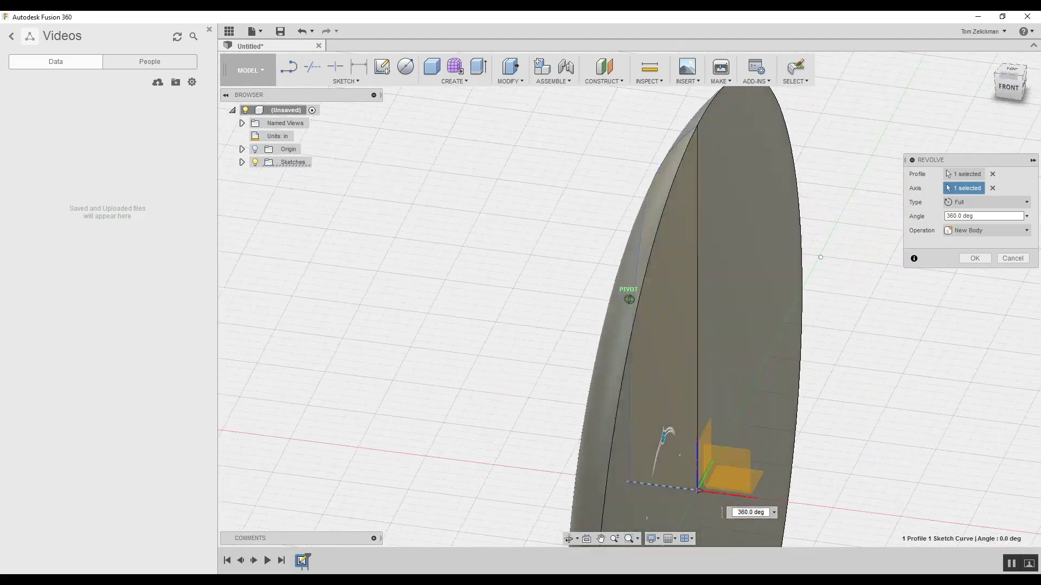
middle_click_drag(820, 223, 813, 245, "shift")
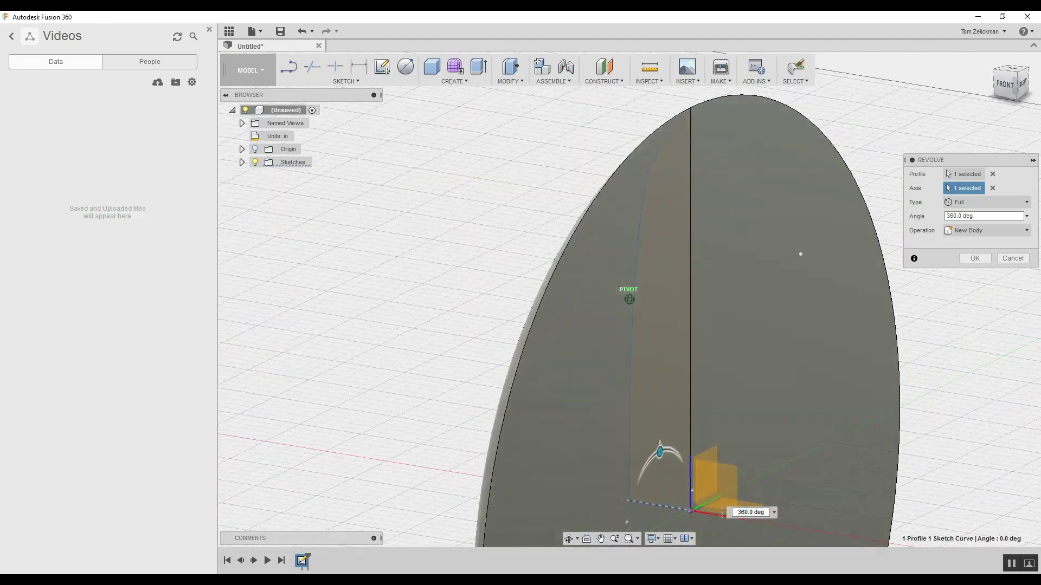
left_click(991, 61)
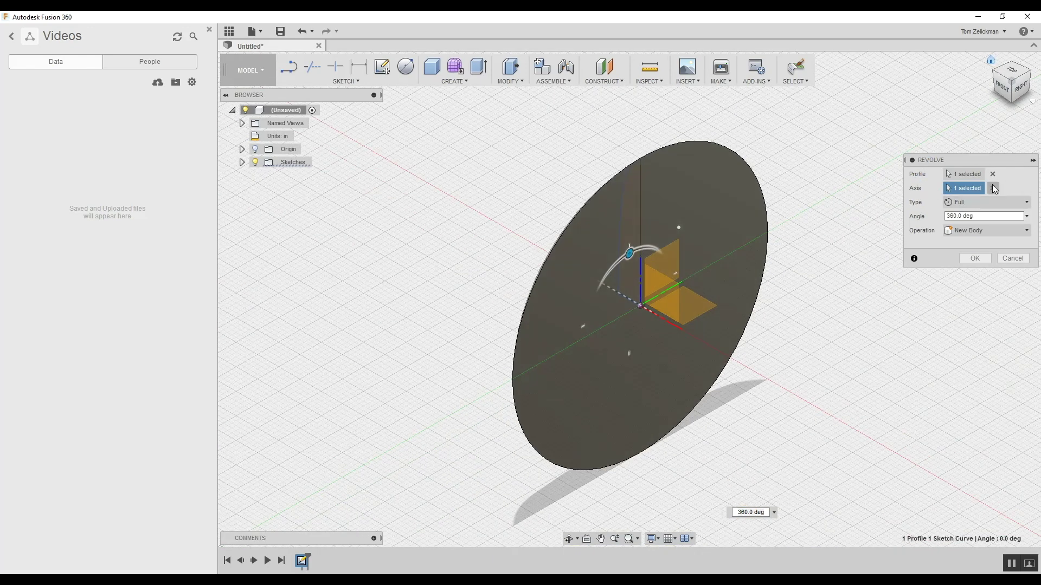
left_click(739, 338)
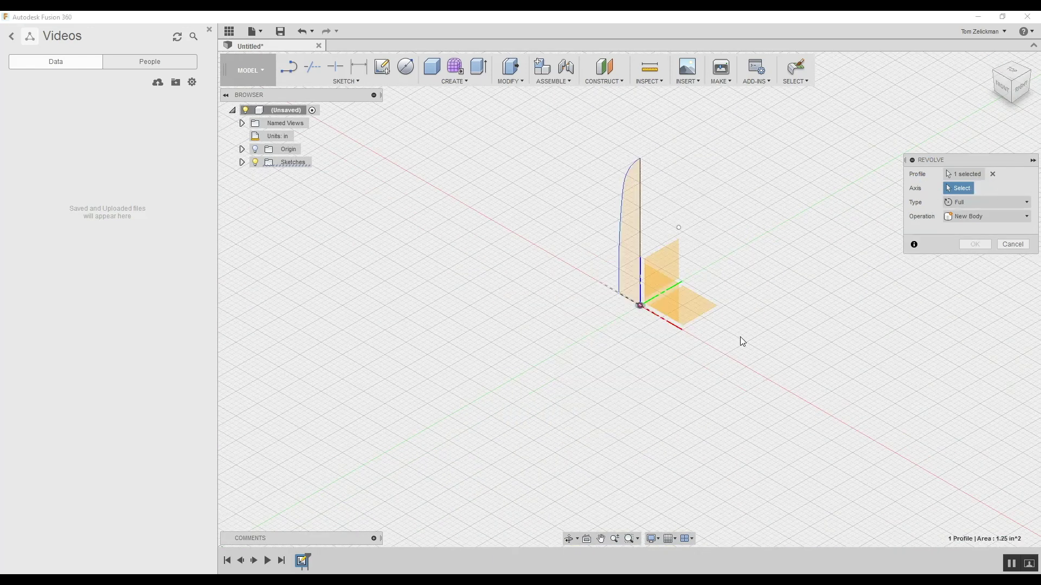
Revolve the profile a full turn around the vertical sketch line to create the solid
left_click(640, 246)
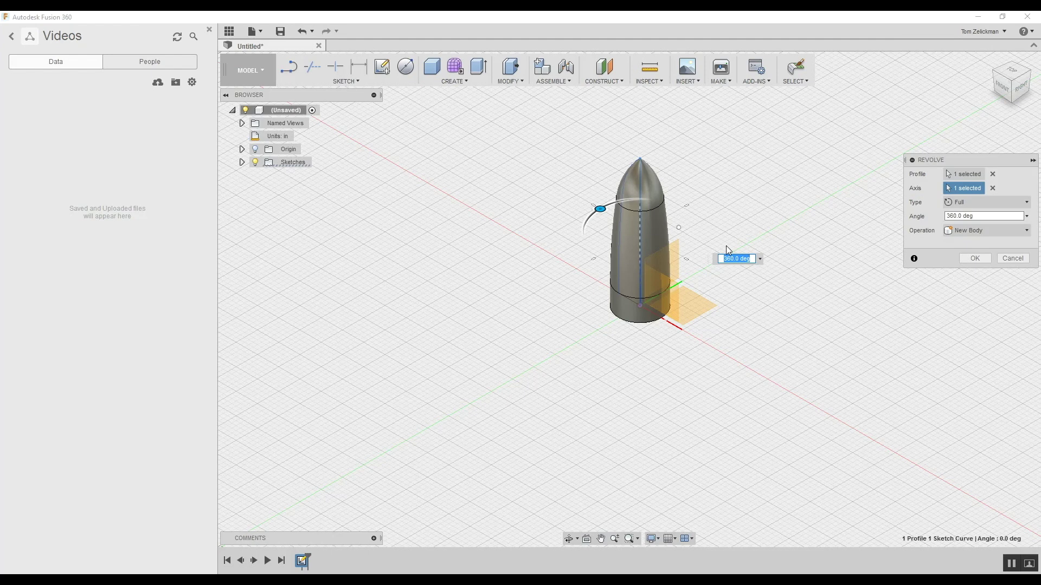
left_click_drag(600, 208, 617, 253)
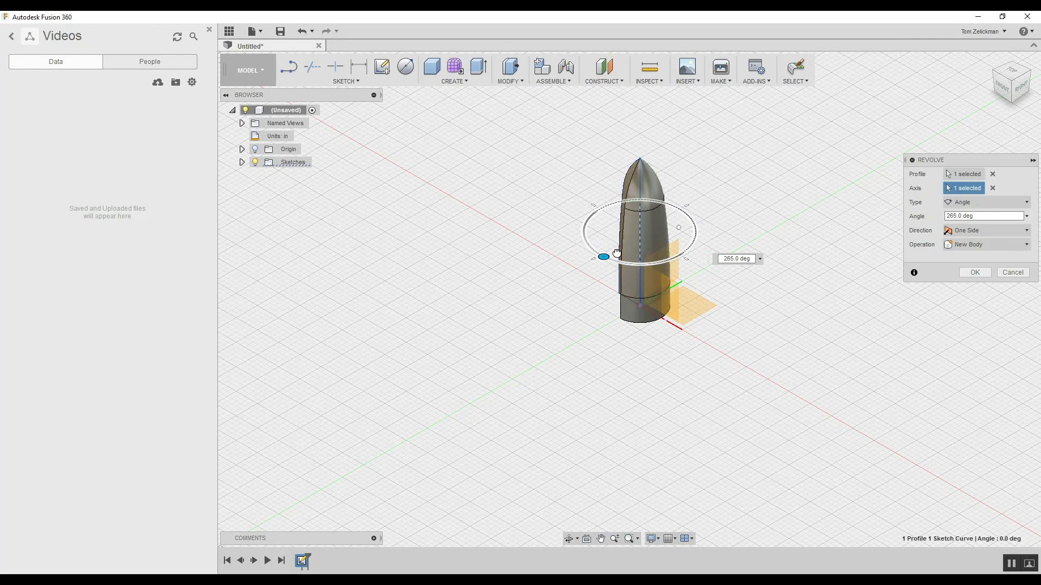
mouse_move(616, 253)
left_mouse_down()
mouse_move(680, 260)
mouse_move(623, 263)
mouse_move(697, 219)
mouse_move(697, 229)
mouse_move(638, 258)
mouse_move(586, 228)
mouse_move(606, 206)
mouse_move(584, 243)
mouse_move(616, 262)
left_mouse_up()
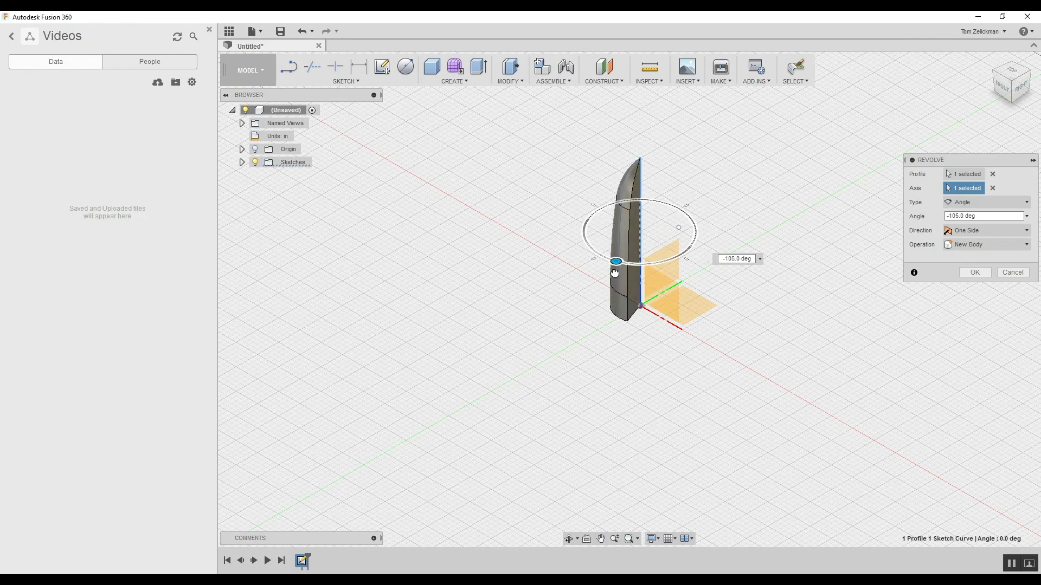
left_click(974, 204)
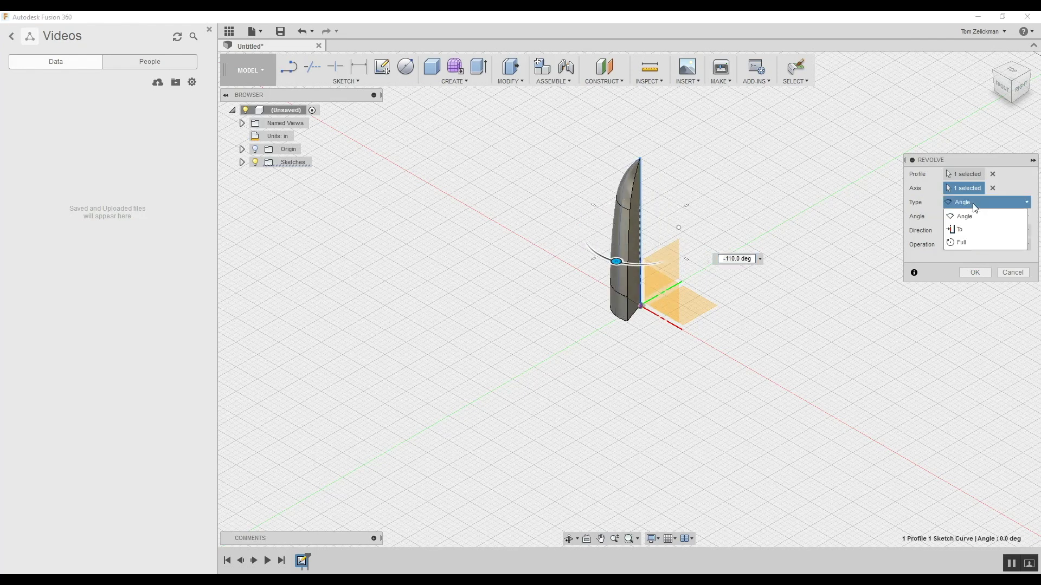
left_click(966, 242)
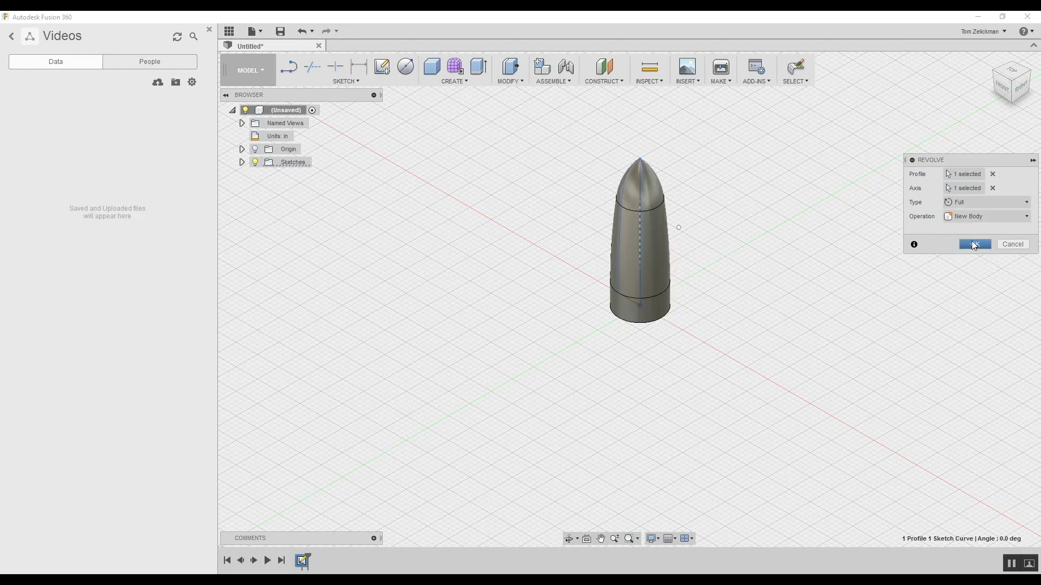
left_click(967, 243)
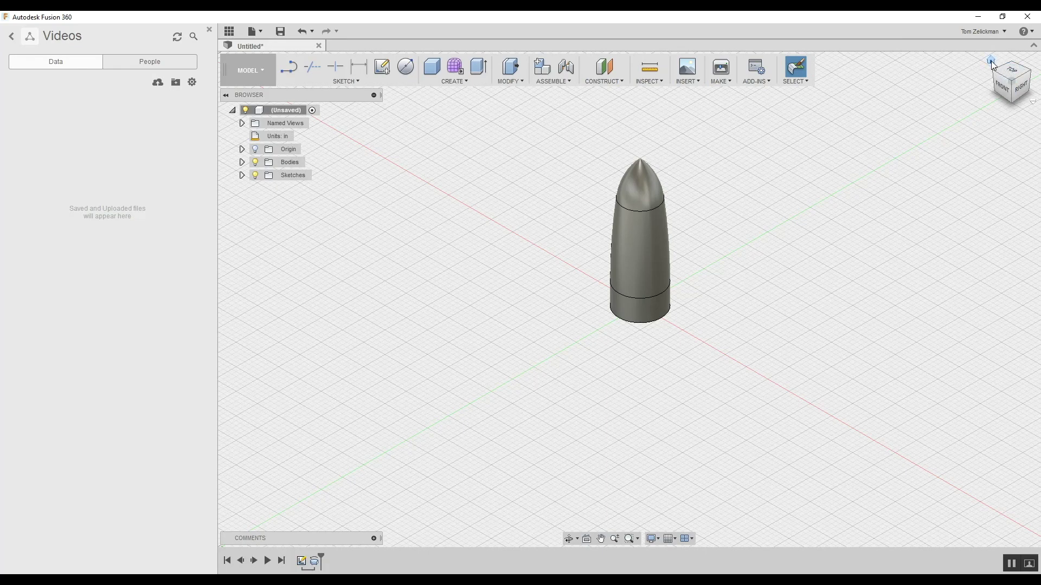
Zoom, pan and orbit to inspect the poker tip's underside, then return home
scroll(665, 275, "up", 5)
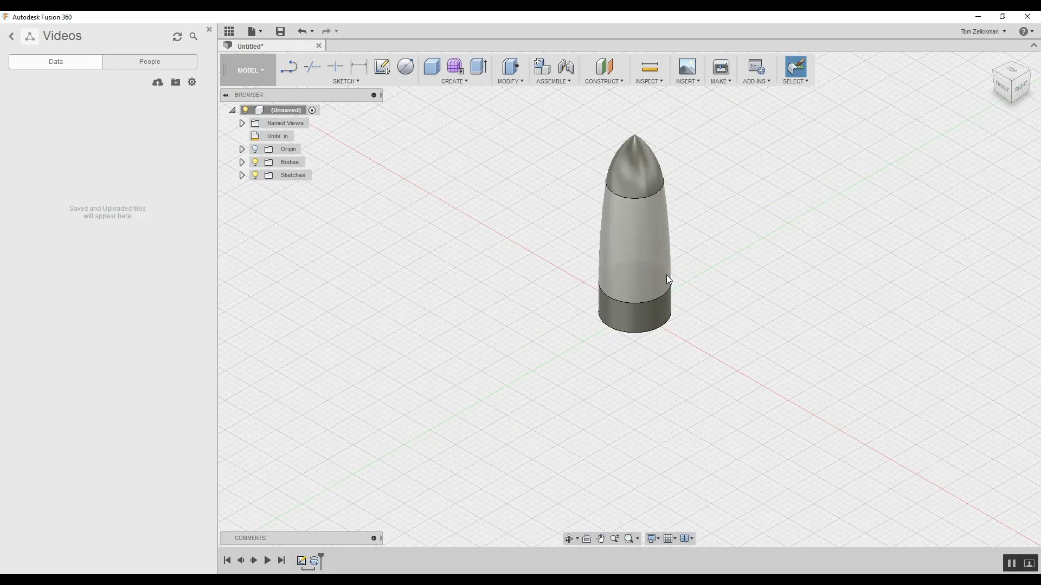
scroll(665, 254, "up", 3)
middle_click_drag(592, 199, 755, 383)
scroll(755, 365, "up", 2)
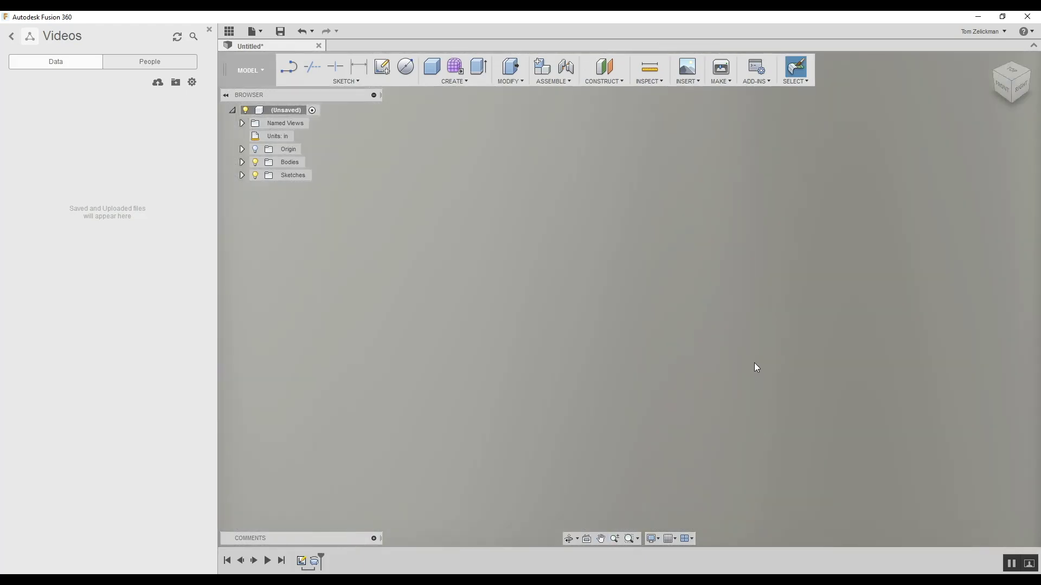
scroll(746, 356, "down", 4)
middle_click_drag(715, 340, 564, 272)
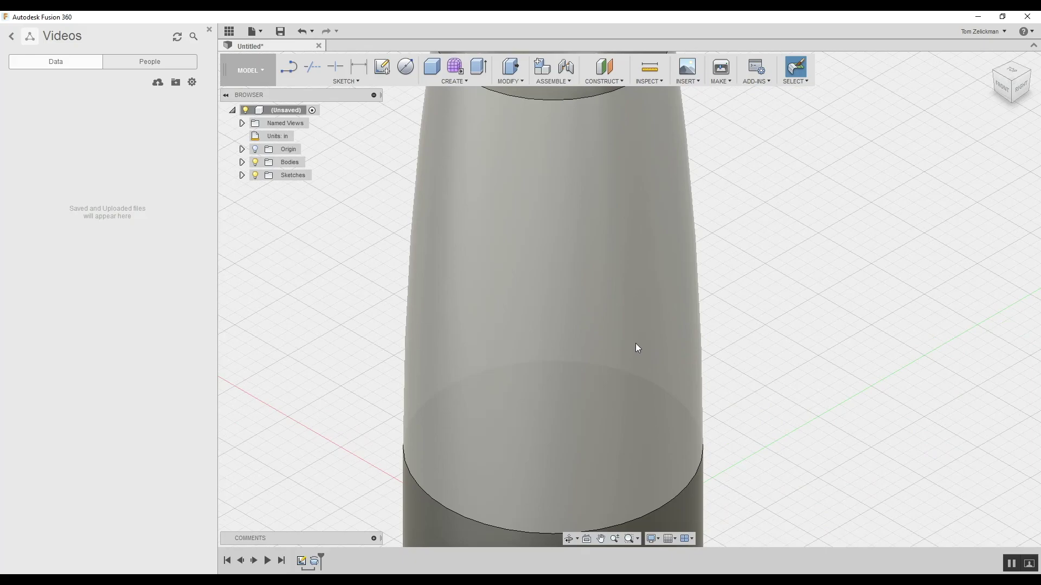
middle_click_drag(631, 337, 745, 238, "shift")
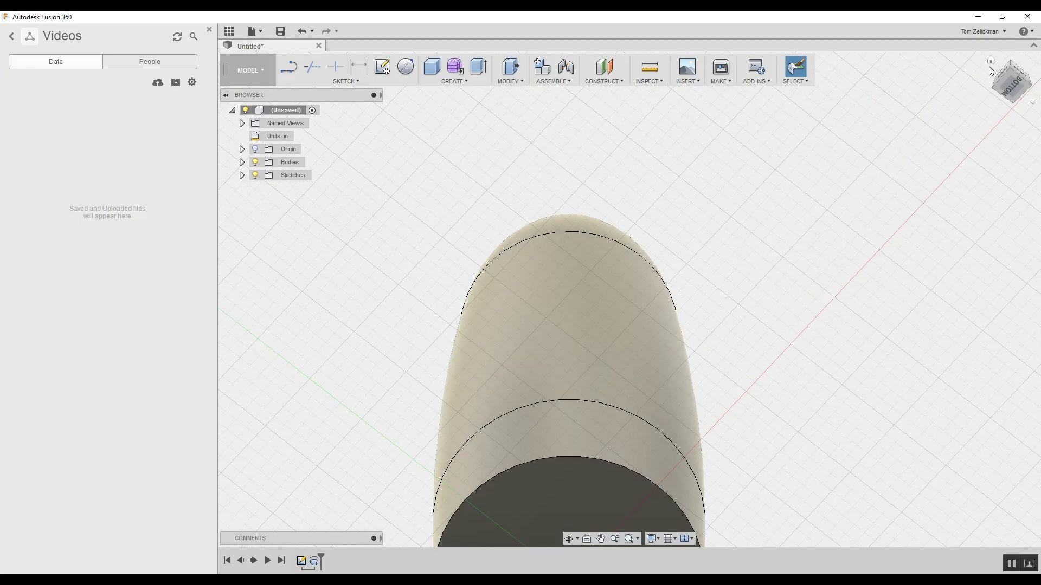
left_click(991, 60)
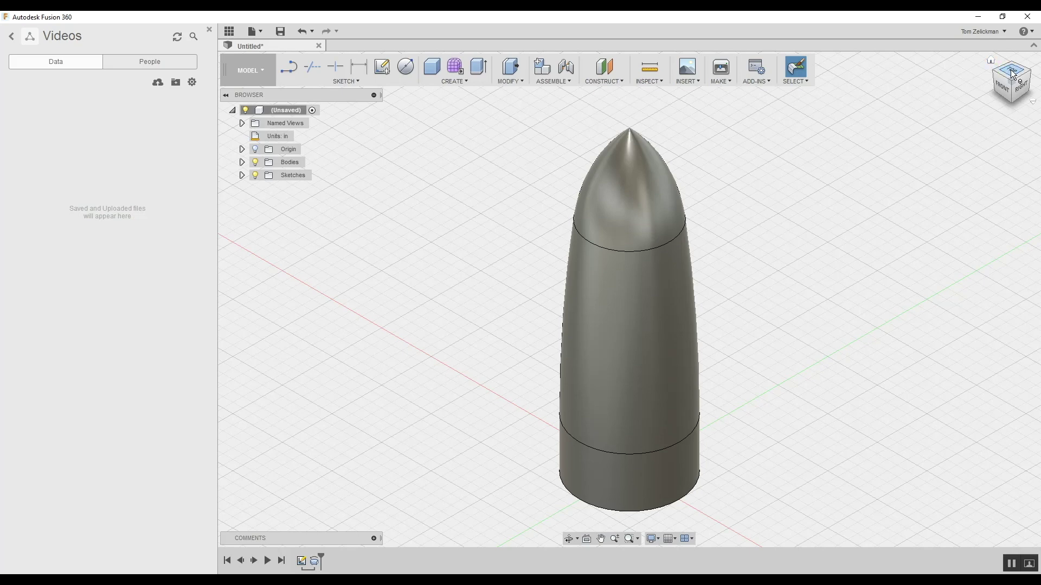
Check the top, bottom, back and front views, ending at the home view
left_click(1009, 70)
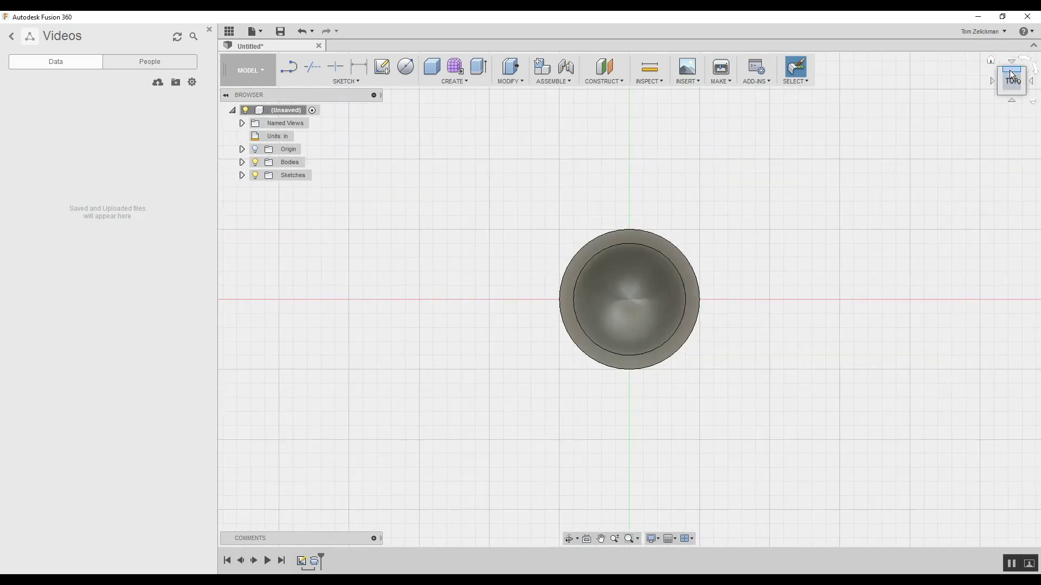
left_click(1012, 100)
left_click(1012, 100)
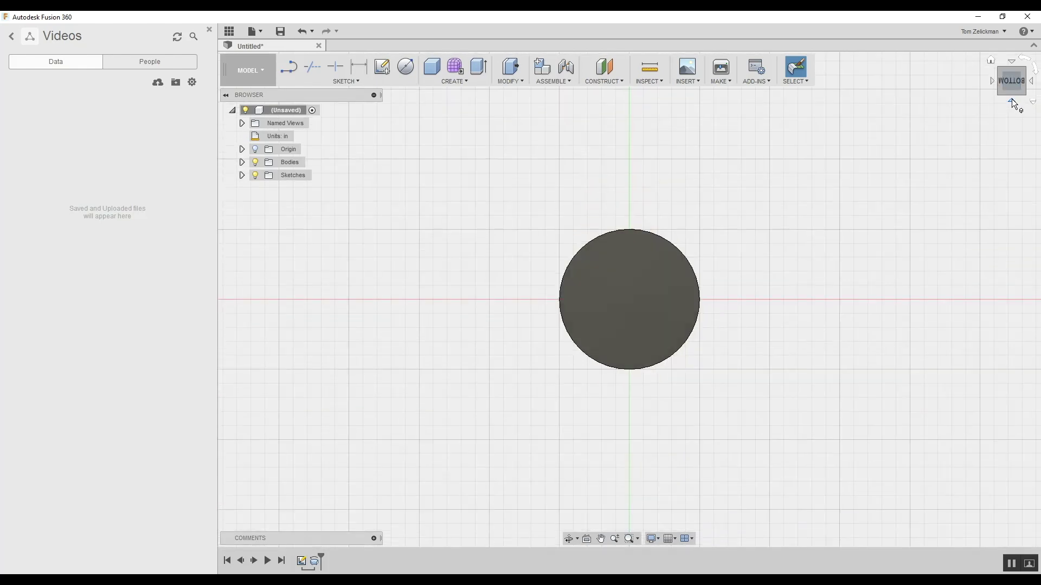
left_click(1012, 100)
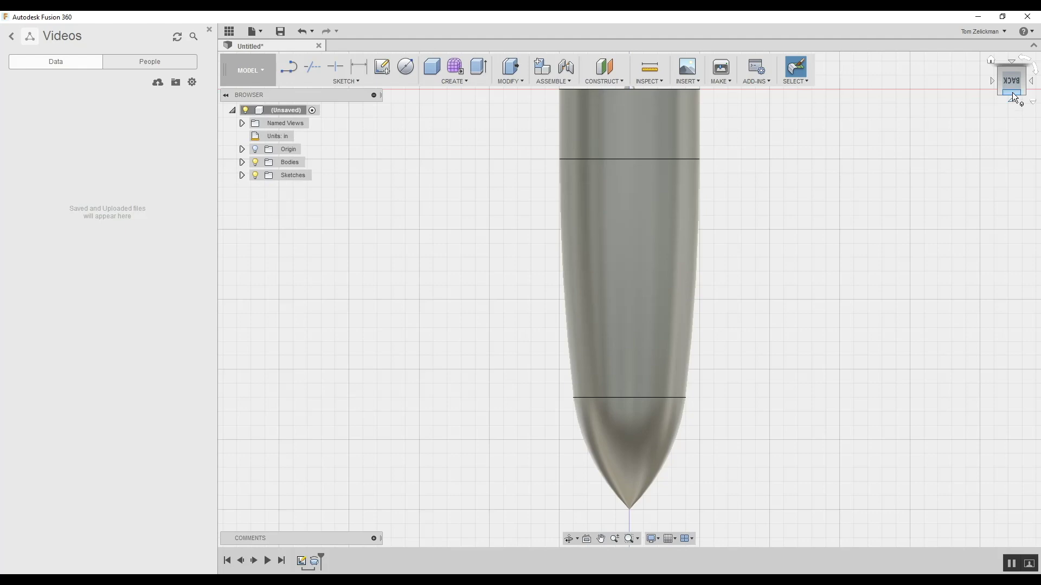
left_click(1012, 98)
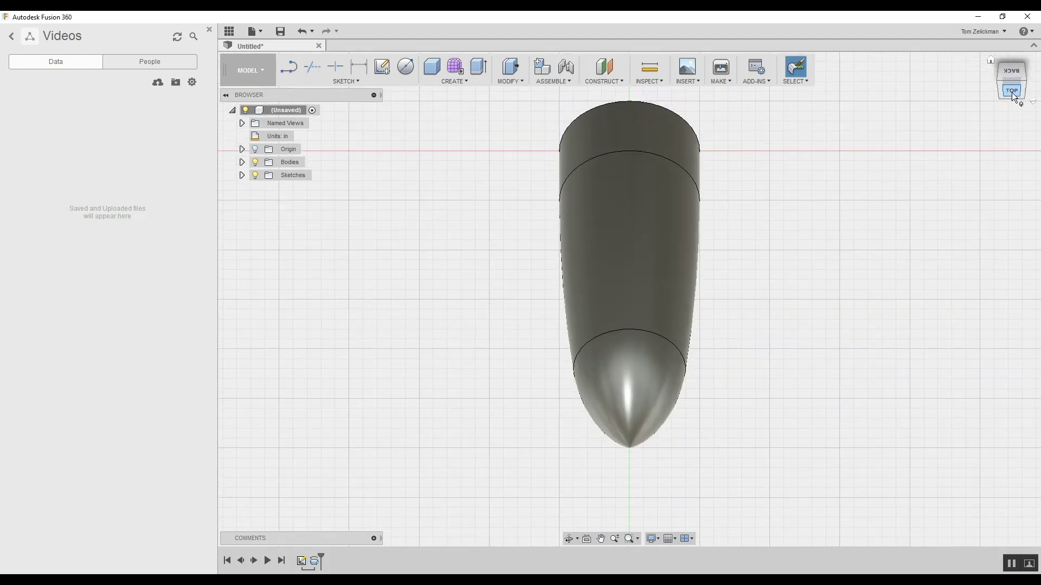
left_click(1013, 98)
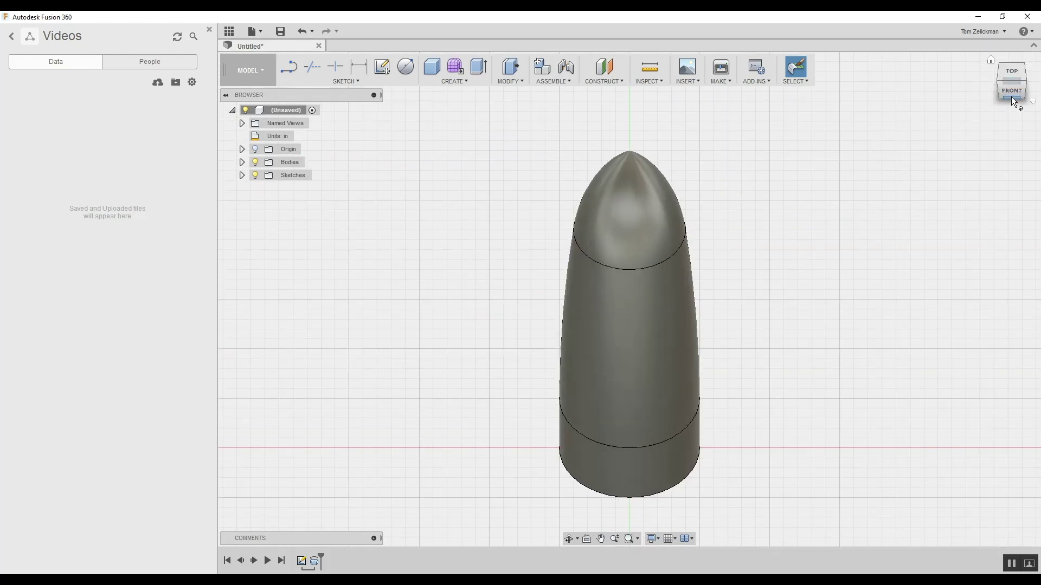
left_click(990, 60)
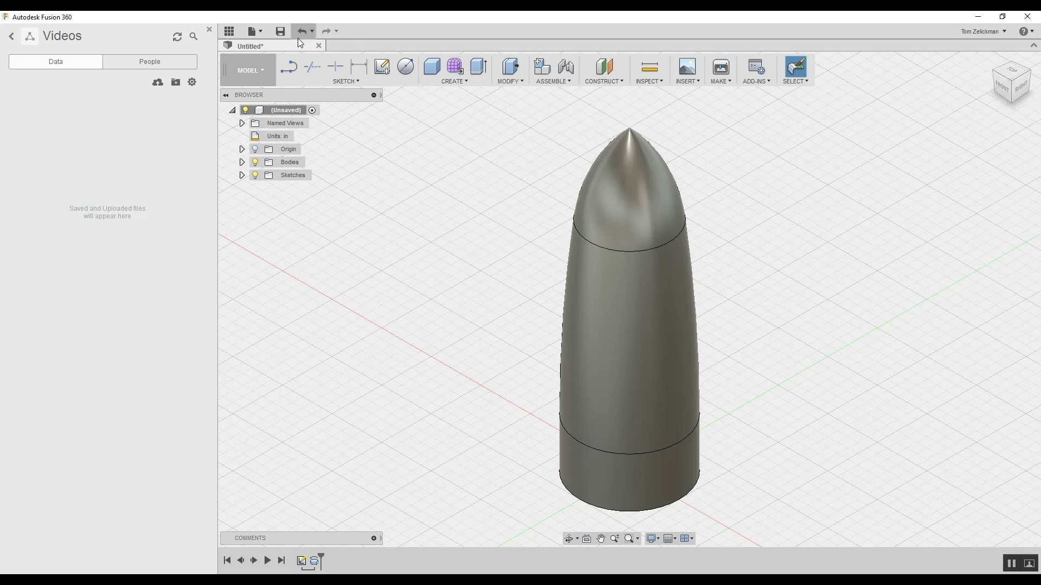
Create a new design and start a sketch on the XY ground plane
left_click(259, 37)
left_click(265, 47)
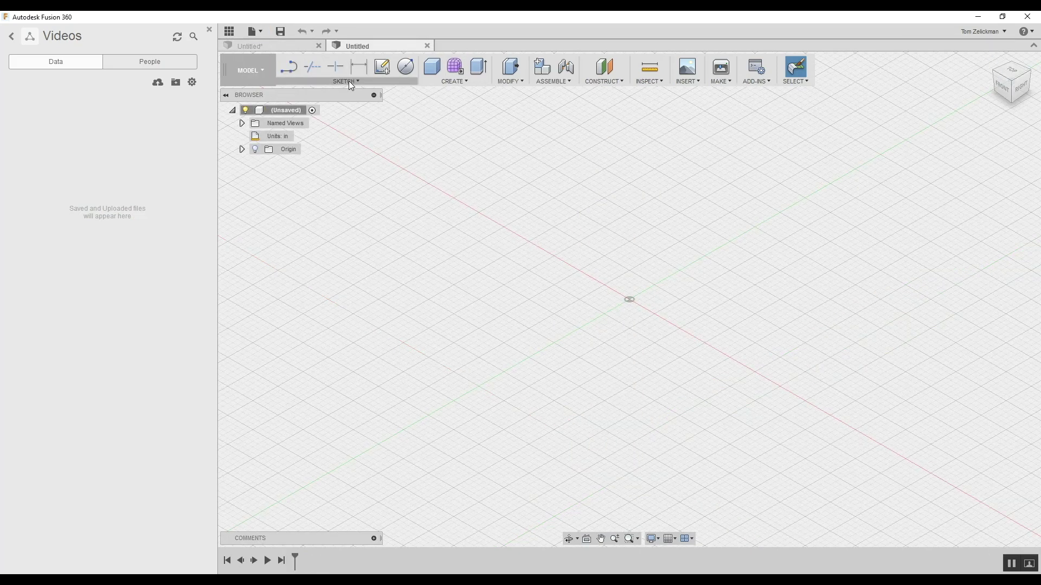
left_click(383, 69)
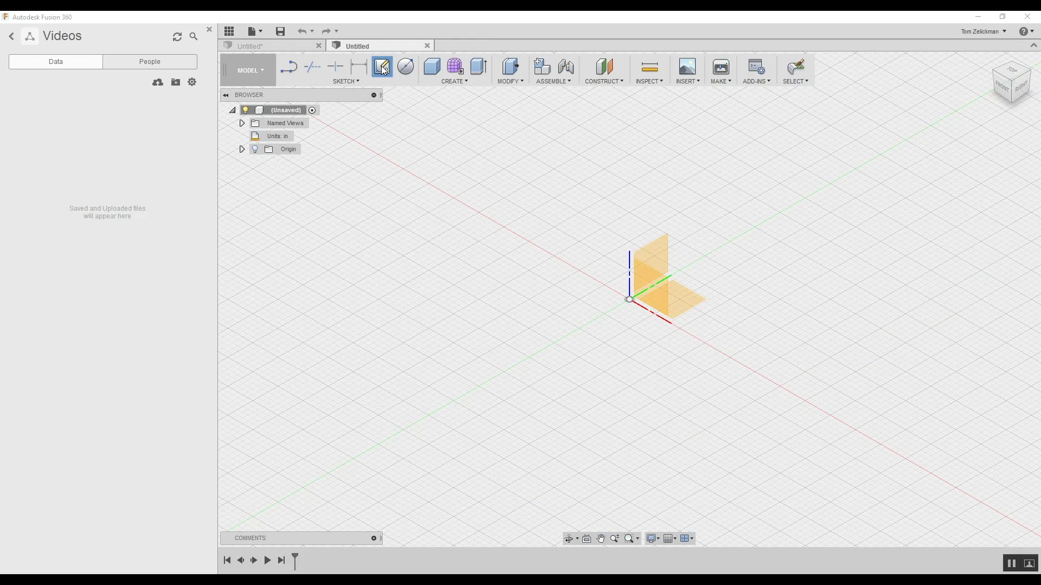
left_click(672, 296)
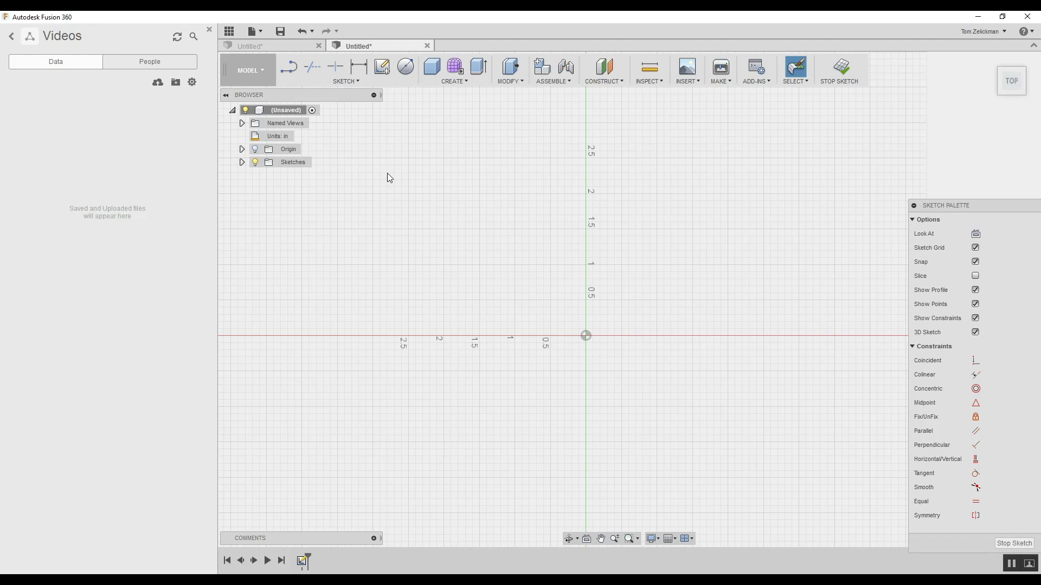
Draw a closed five-sided outline from the origin, topped on the vertical axis, and finish the sketch
left_click(289, 69)
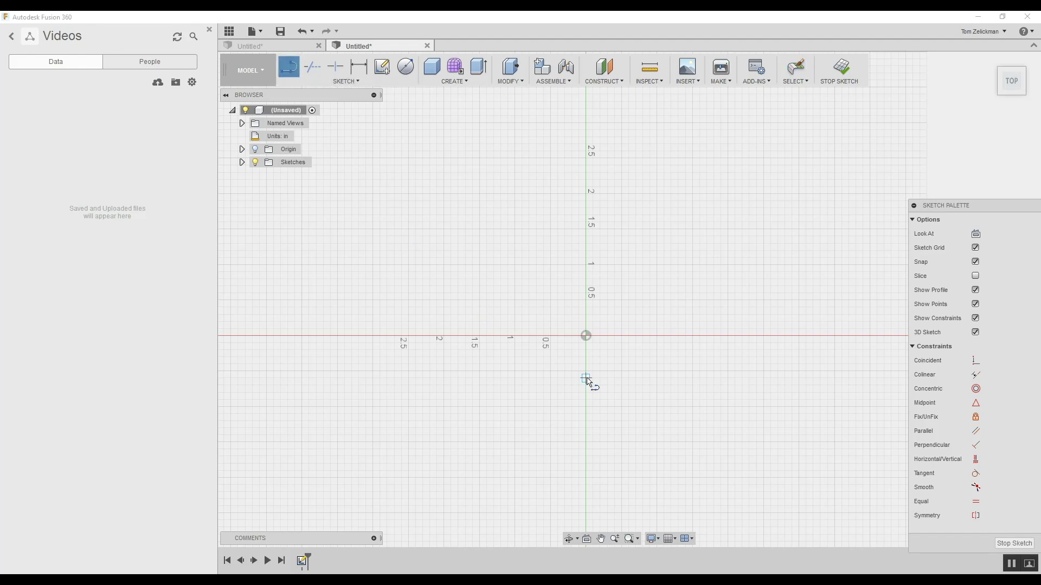
left_click(586, 335)
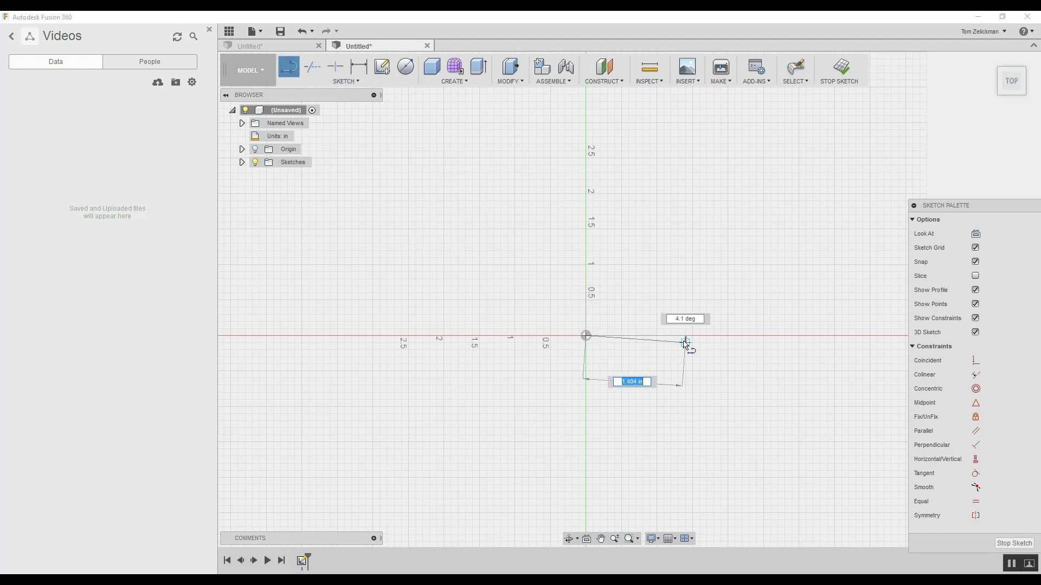
left_click(692, 391)
left_click(763, 322)
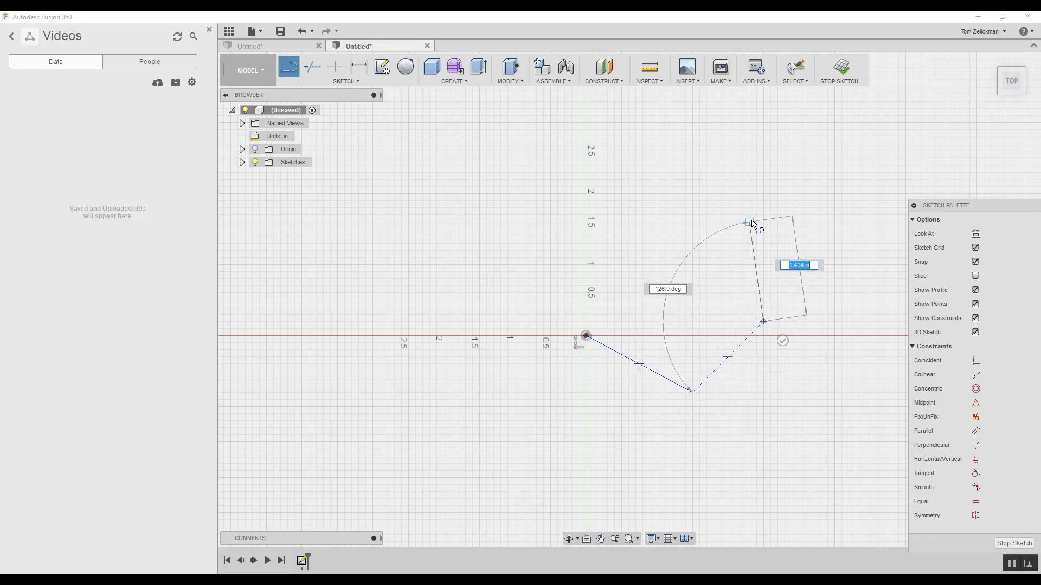
left_click(749, 222)
left_click(586, 135)
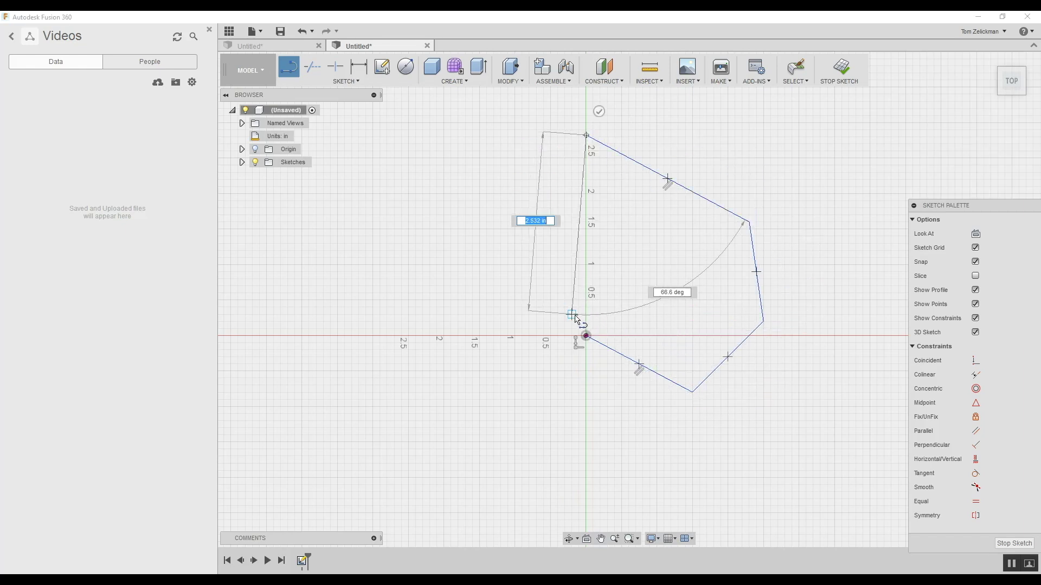
left_click(586, 336)
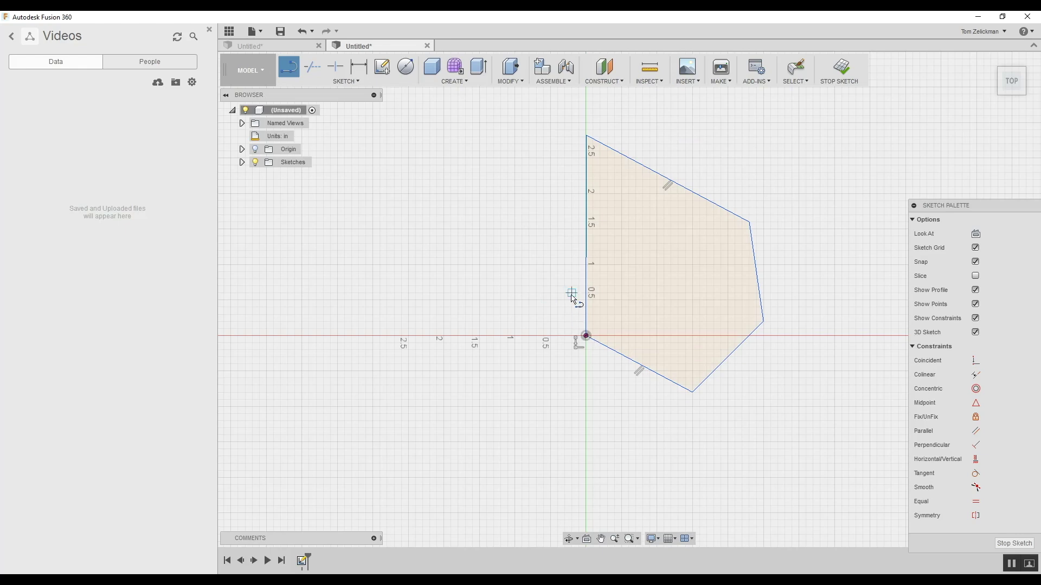
key("Escape")
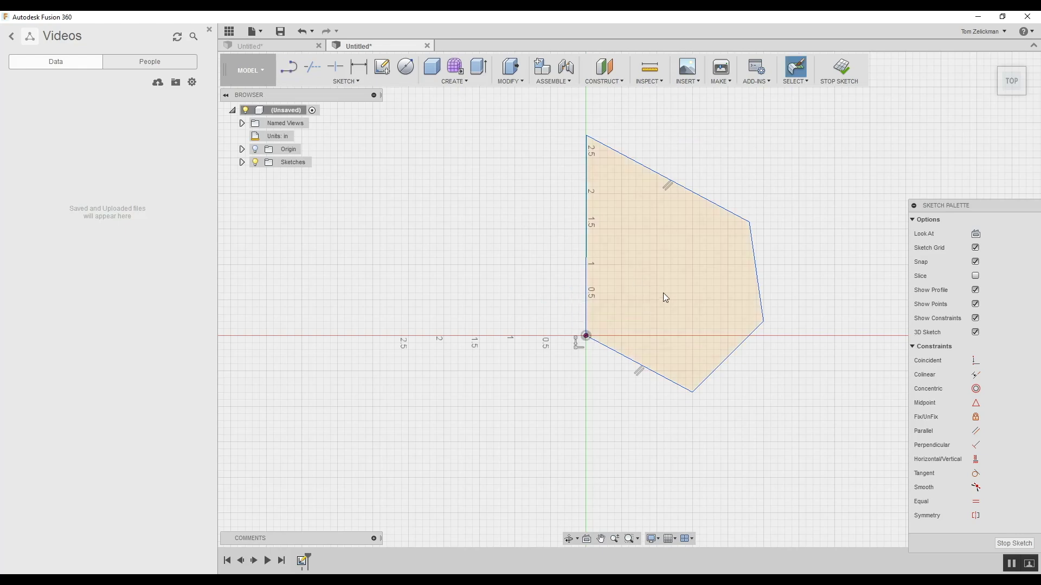
left_click(843, 69)
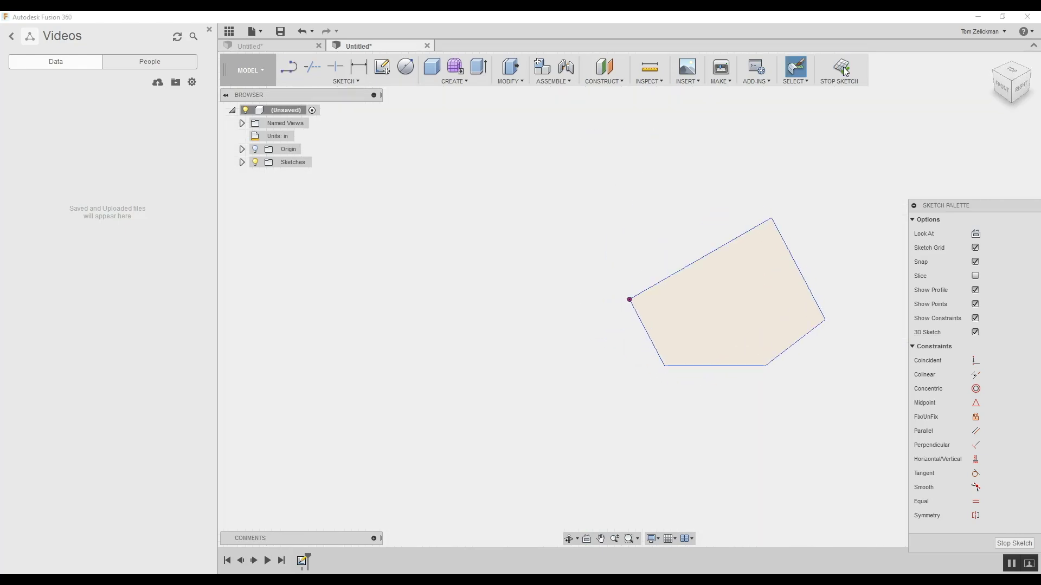
left_click(451, 81)
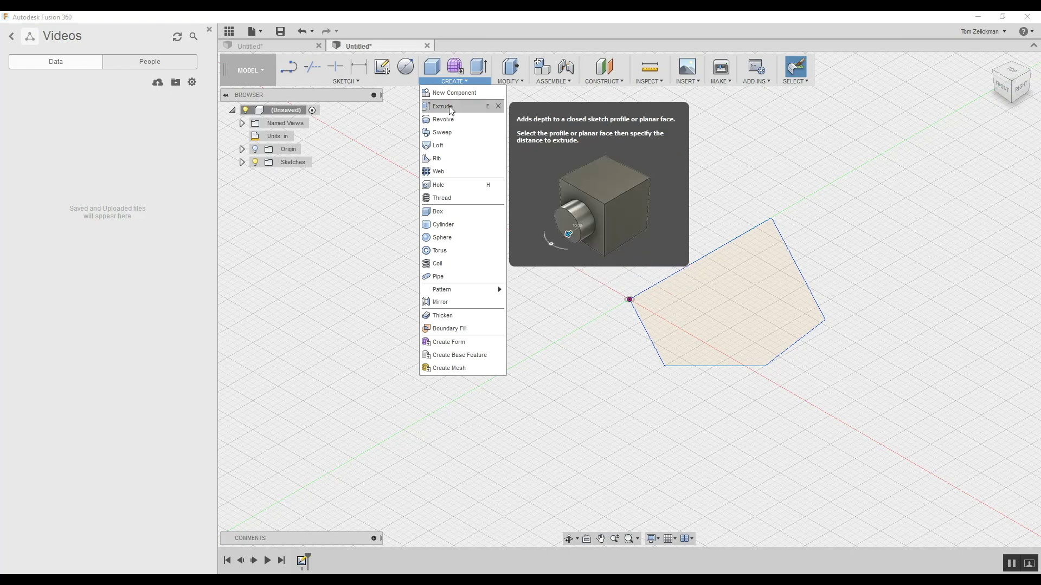
Extrude the five-sided profile 0.120 in into a thin plate
left_click(448, 106)
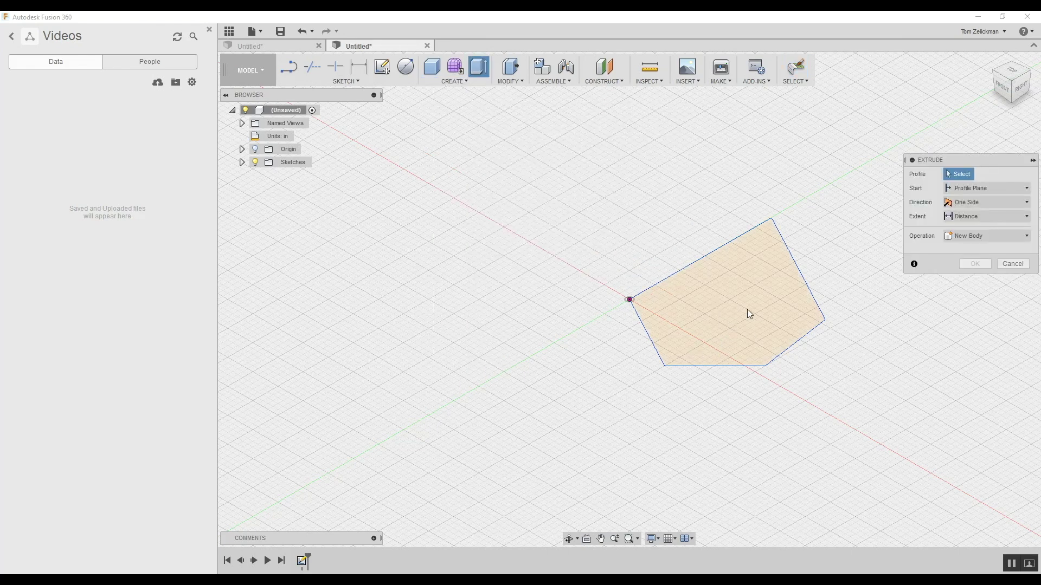
left_click(728, 308)
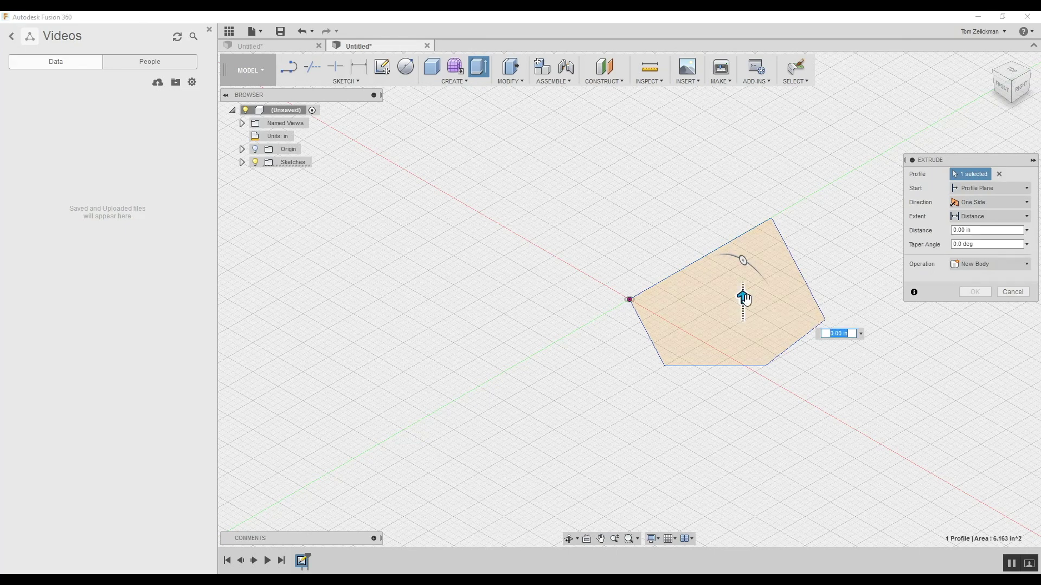
left_click_drag(744, 298, 725, 254)
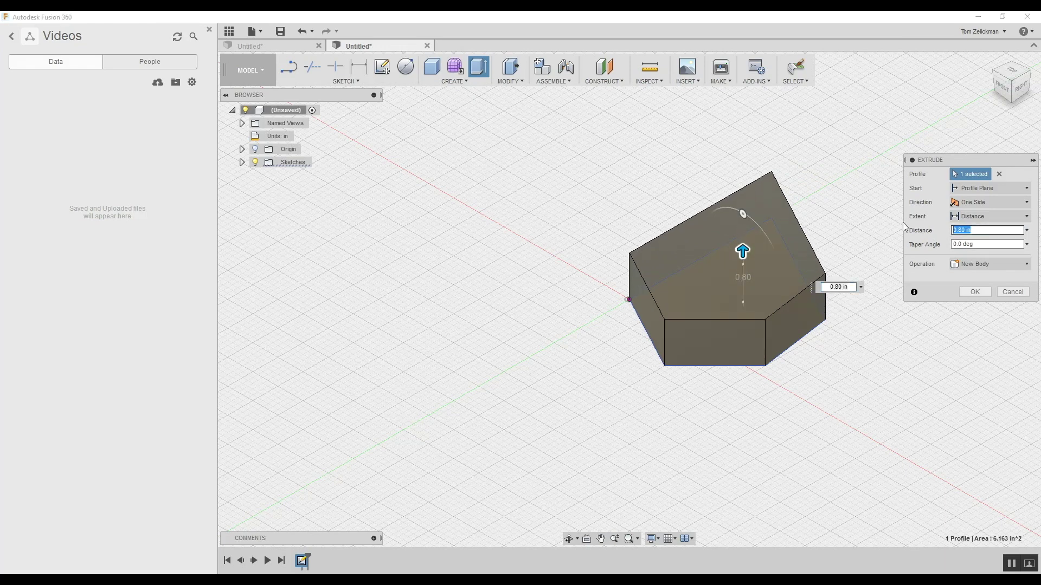
type(".120")
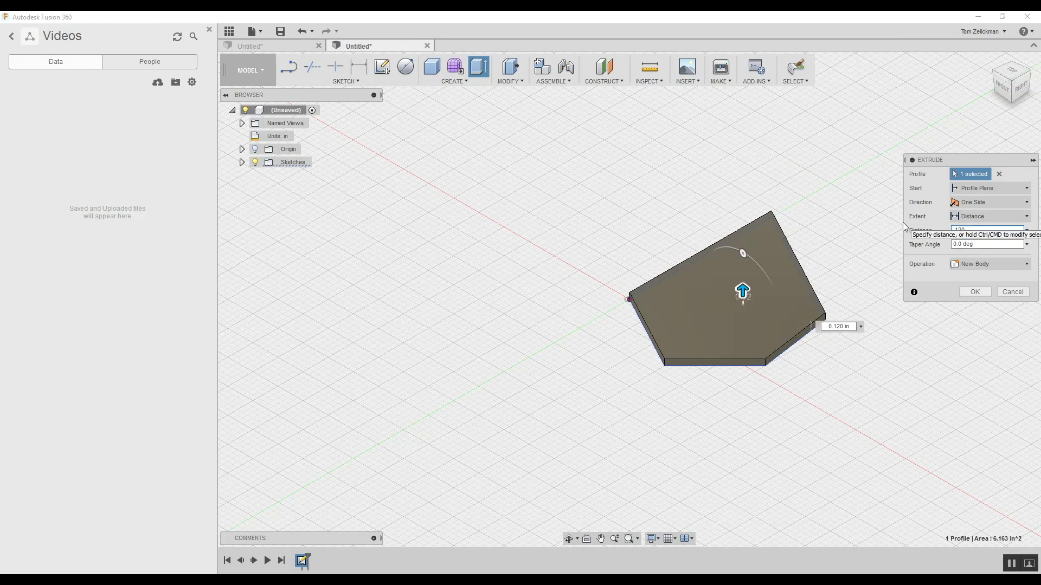
key("Return")
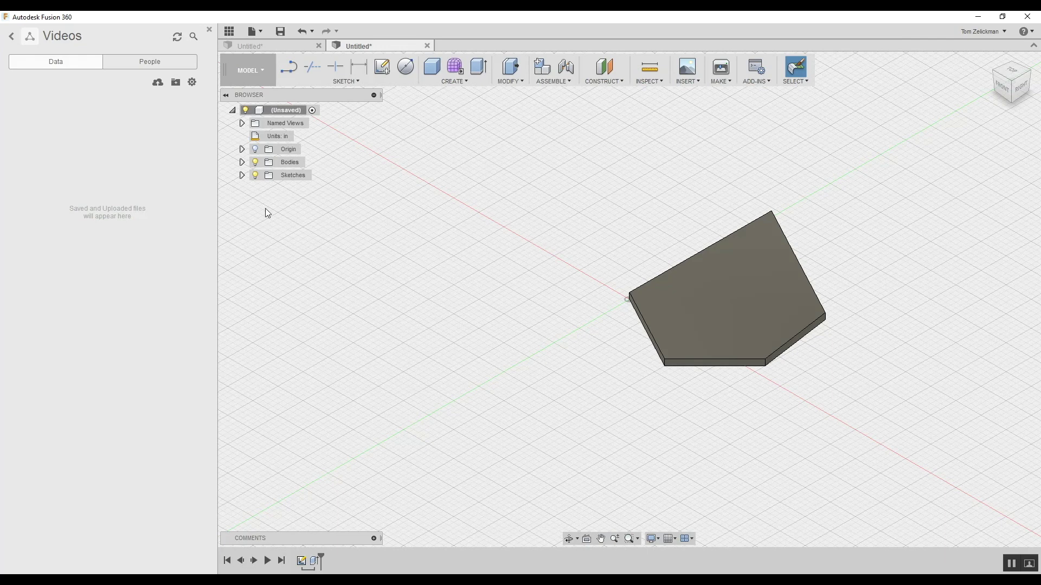
Expand Sketches in the Browser and save Sketch1 as a DXF file
left_click(242, 176)
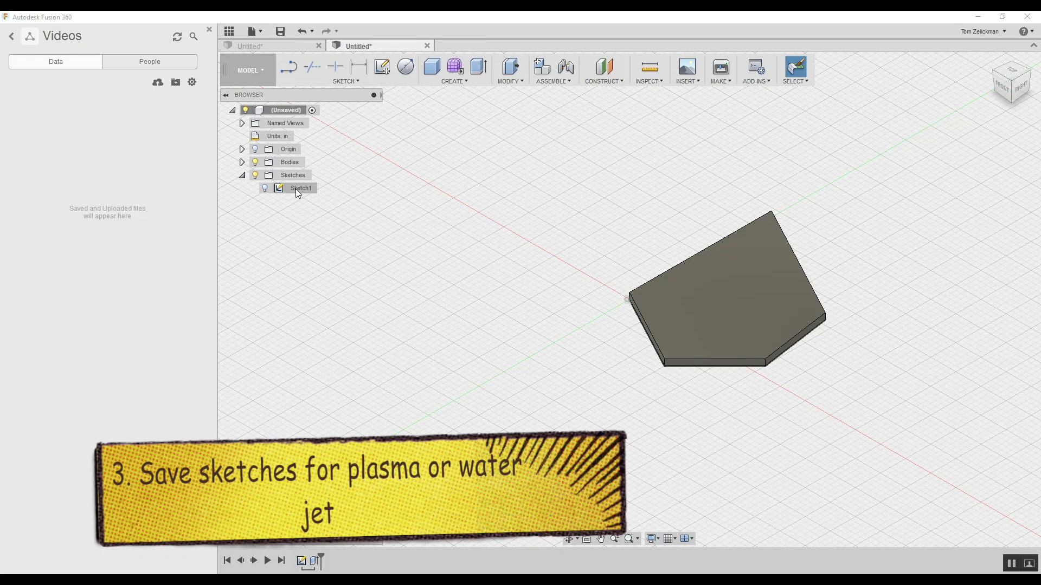
right_click(296, 189)
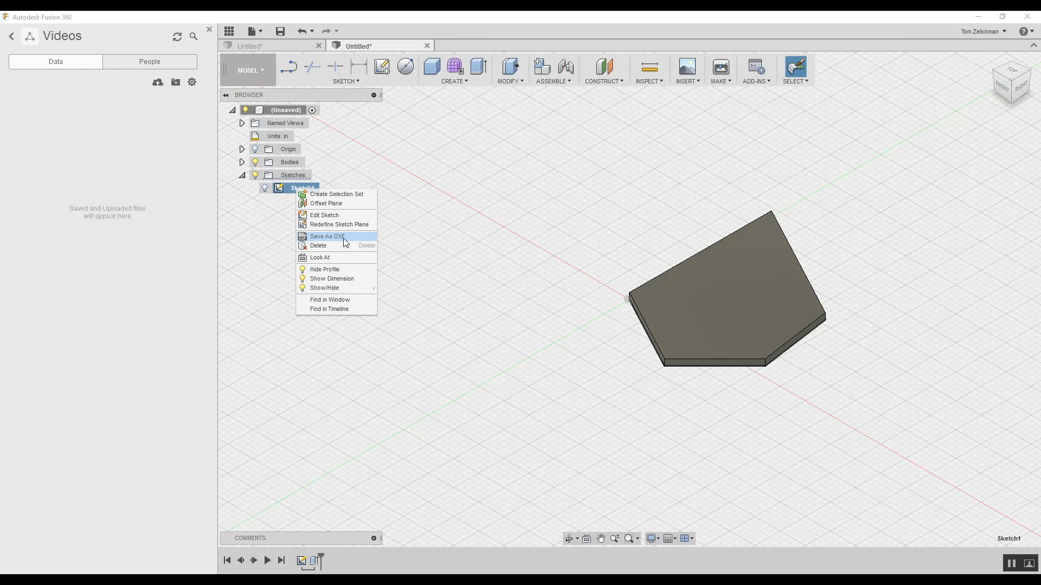
left_click(561, 216)
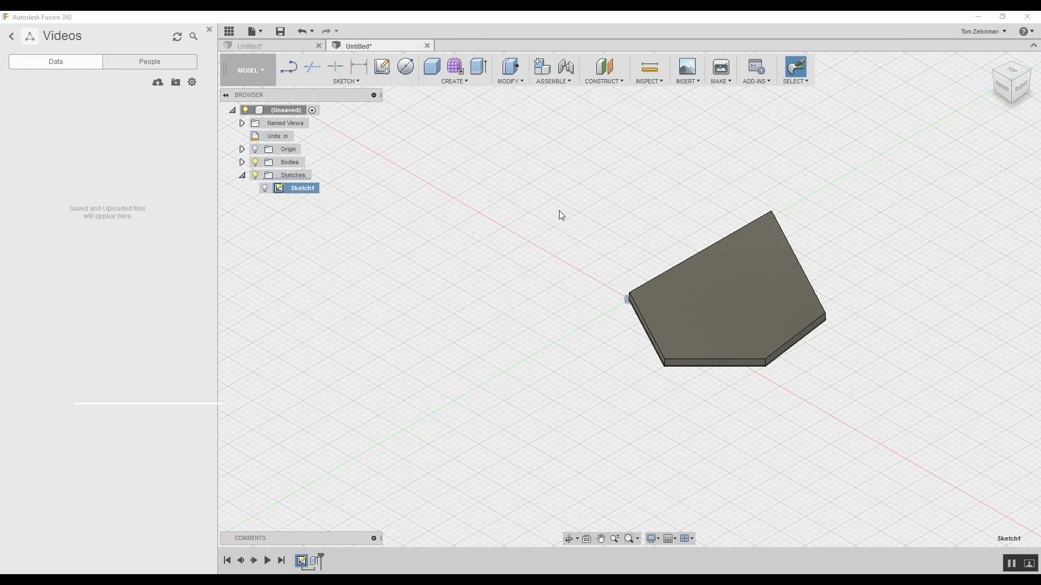